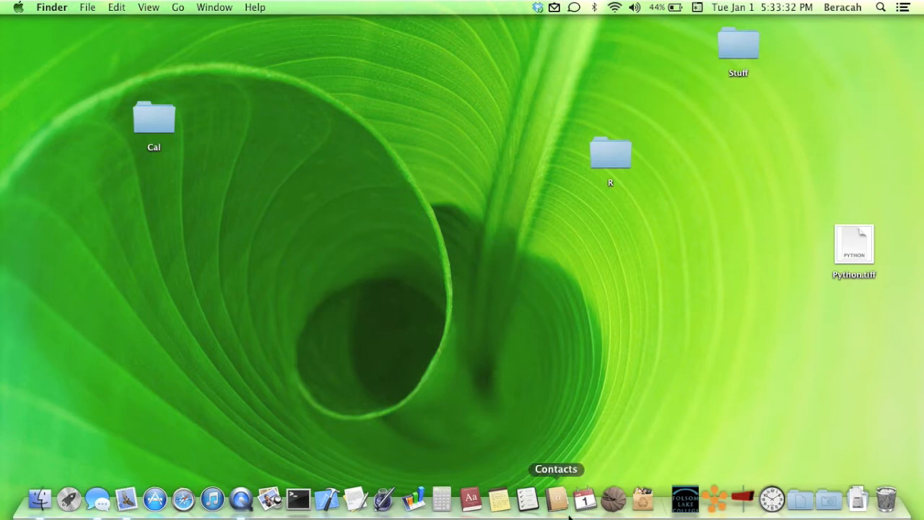
Switch to Xcode and examine the OS X template categories for a new file, including Shell Script and Tool Script, without creating one
left_click(329, 500)
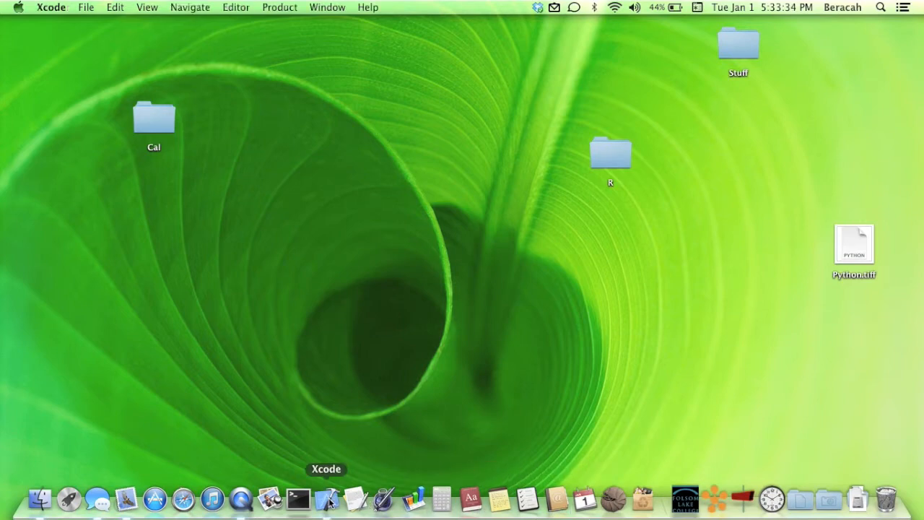
key("super+n")
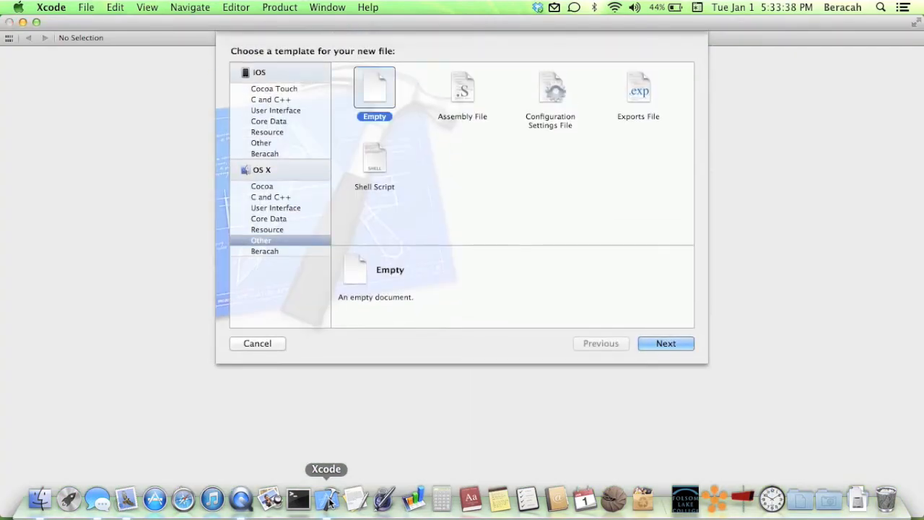
left_click(272, 189)
left_click(274, 199)
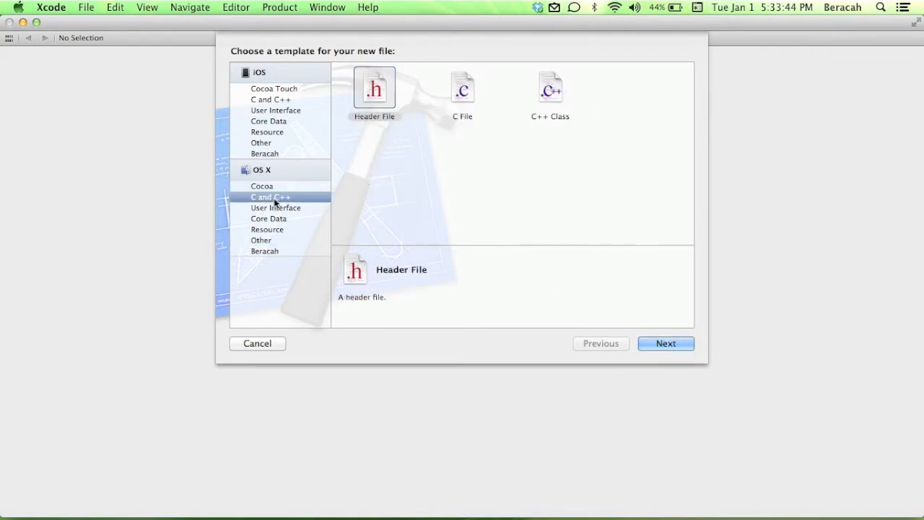
left_click(275, 210)
left_click(275, 219)
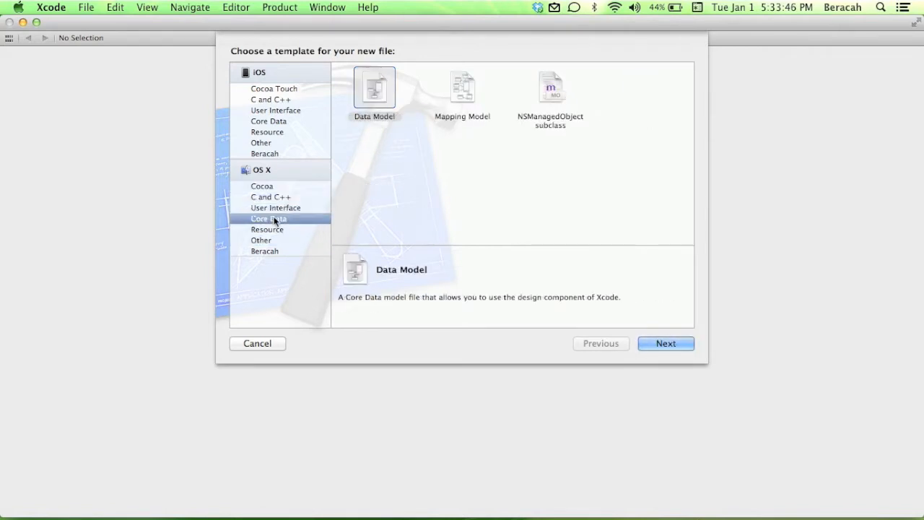
left_click(269, 230)
left_click(269, 242)
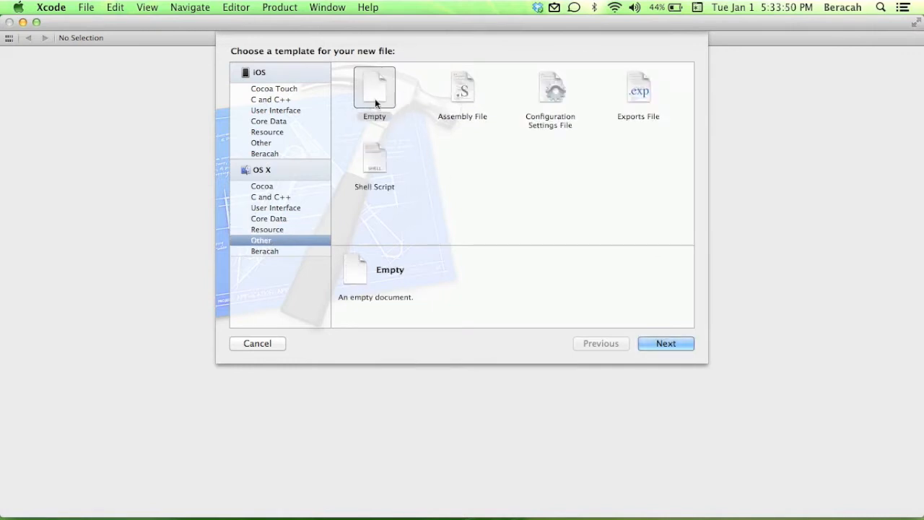
left_click(375, 158)
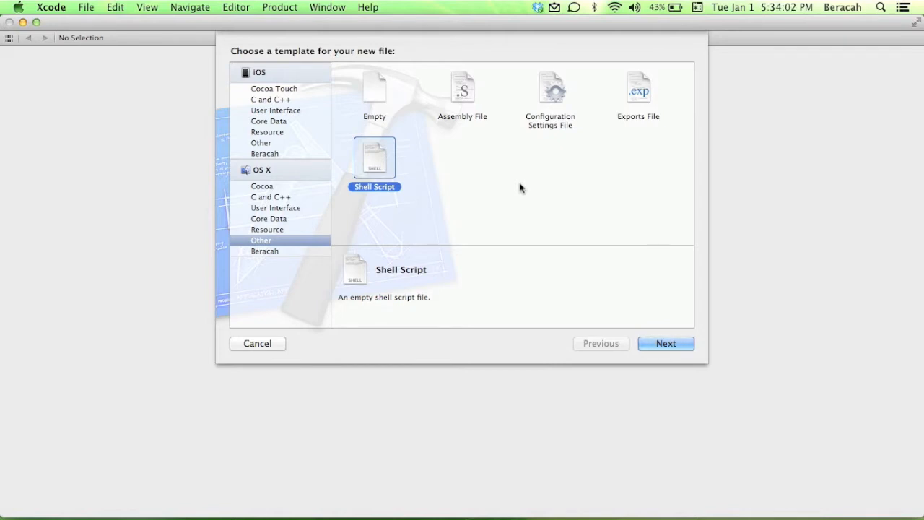
left_click(267, 253)
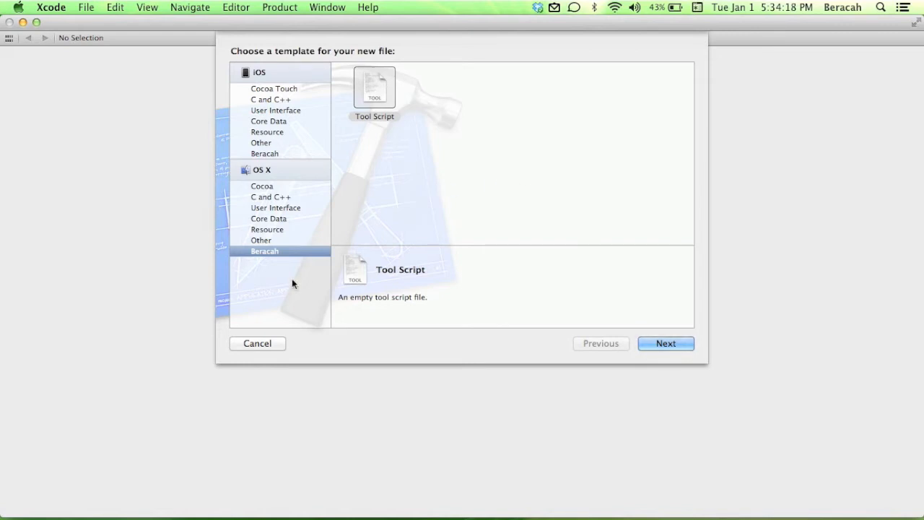
left_click(257, 343)
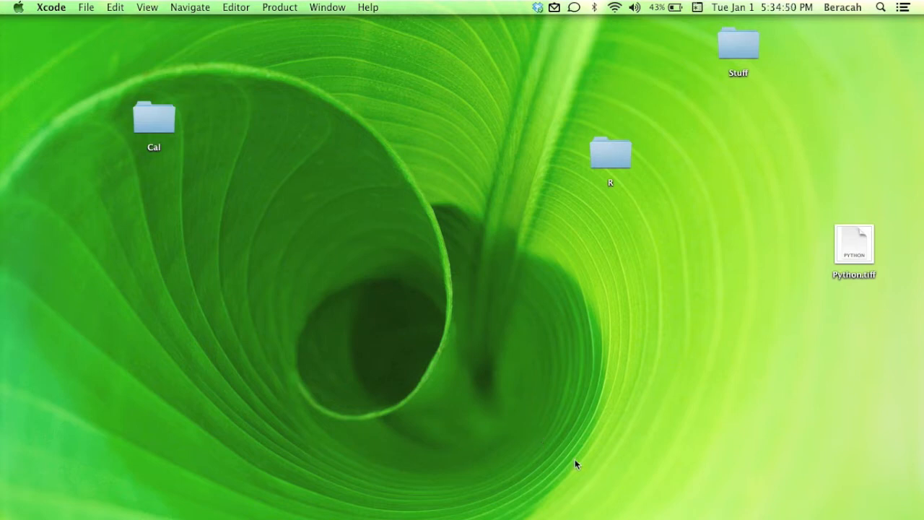
Switch to Finder and open a new window showing the home folder
mouse_move(527, 517)
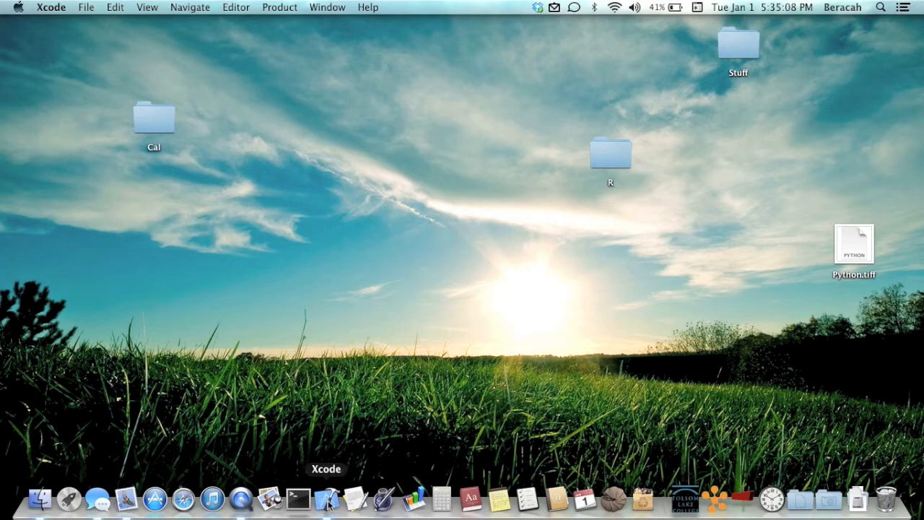
left_click(475, 282)
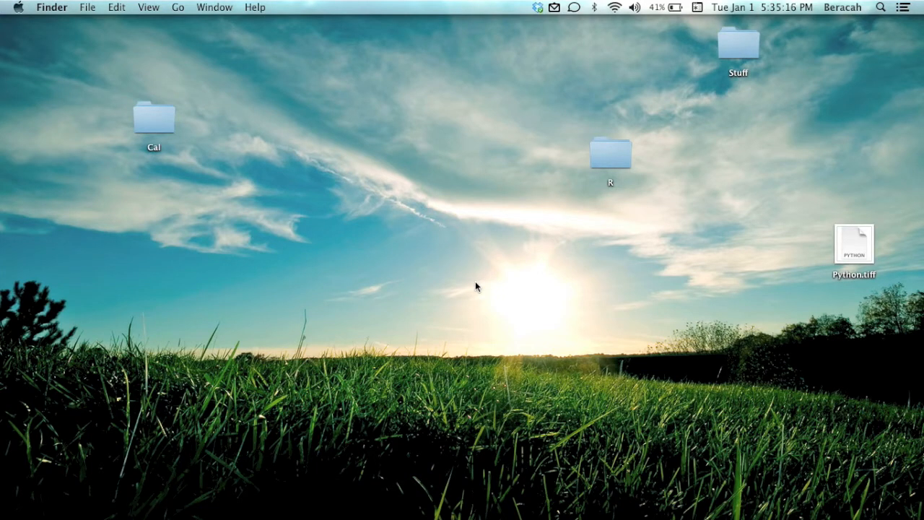
key("super+n")
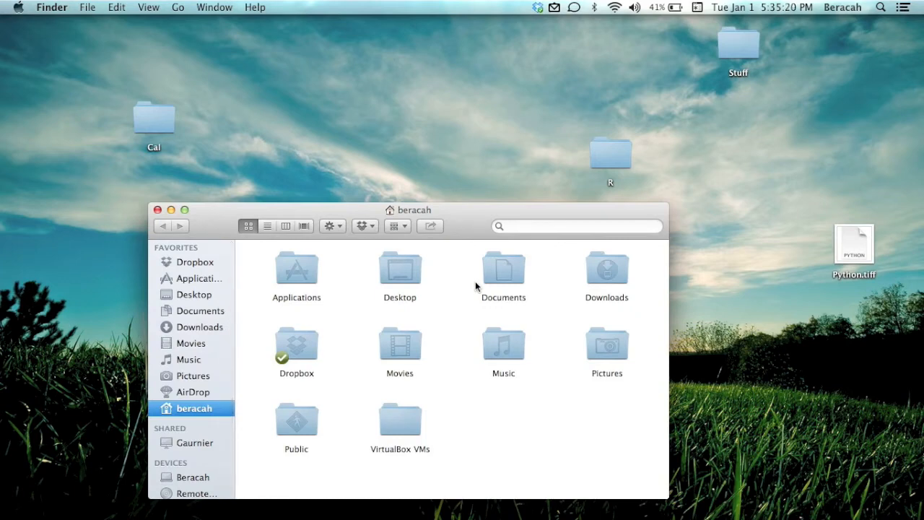
key("super+n")
key("super+n")
key("super+n")
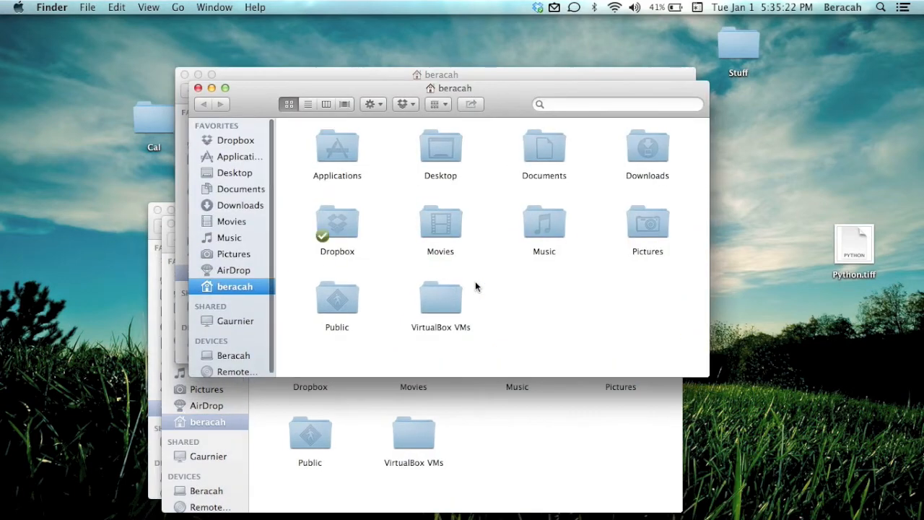
left_click(199, 88)
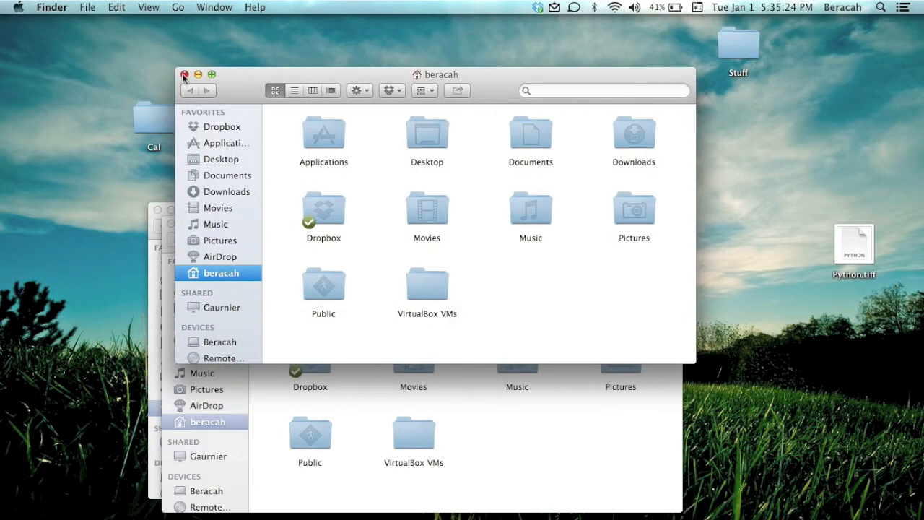
left_click(185, 75)
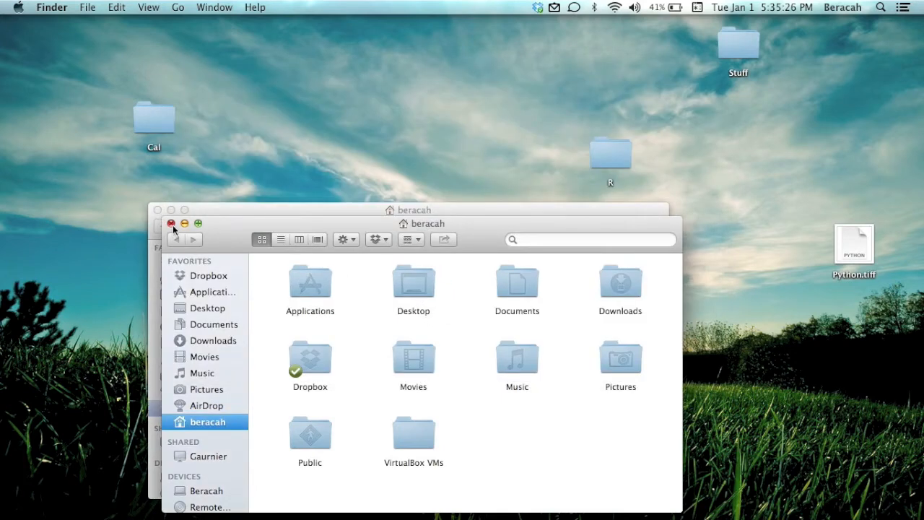
left_click(172, 224)
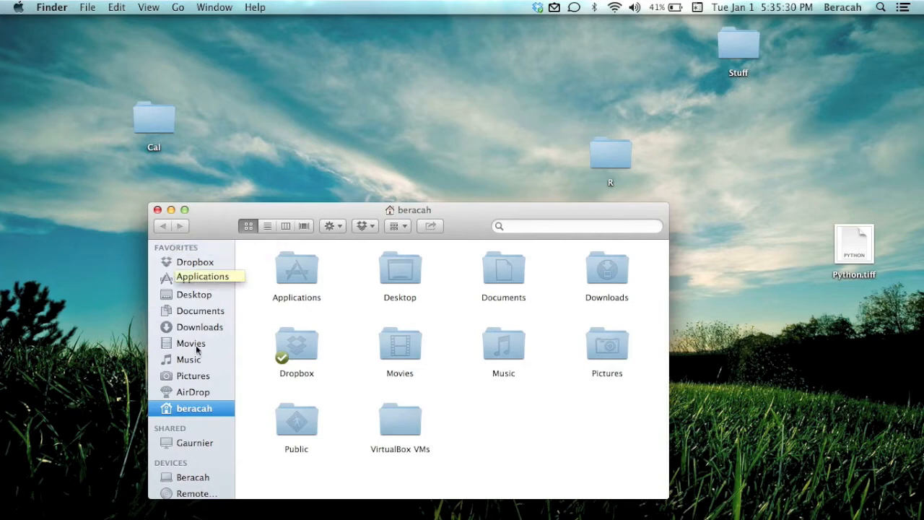
Show the package contents of Xcode from the Applications folder and open its Contents folder
left_click(195, 280)
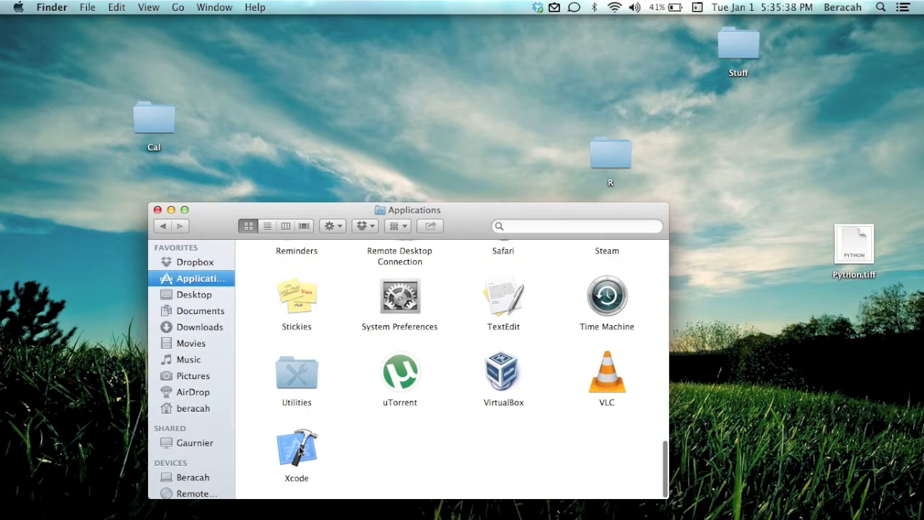
right_click(298, 448)
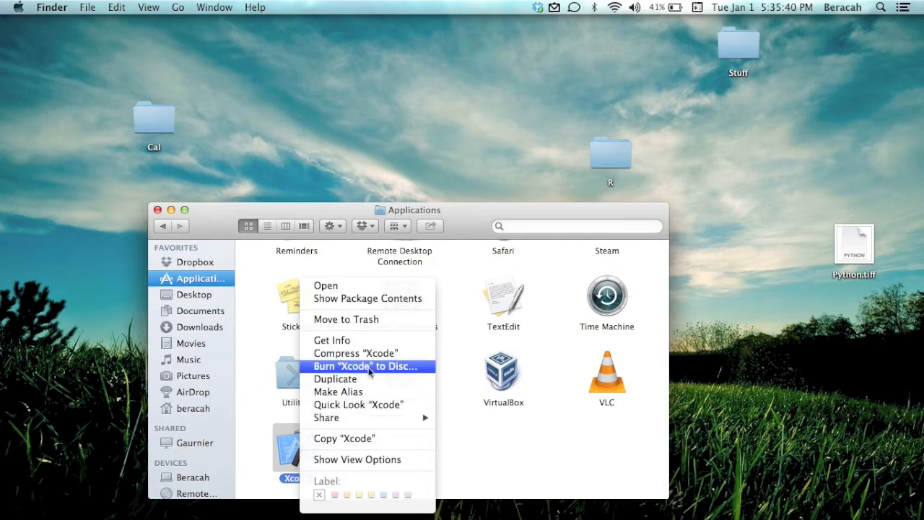
left_click(360, 299)
left_click(279, 281)
double_click(279, 281)
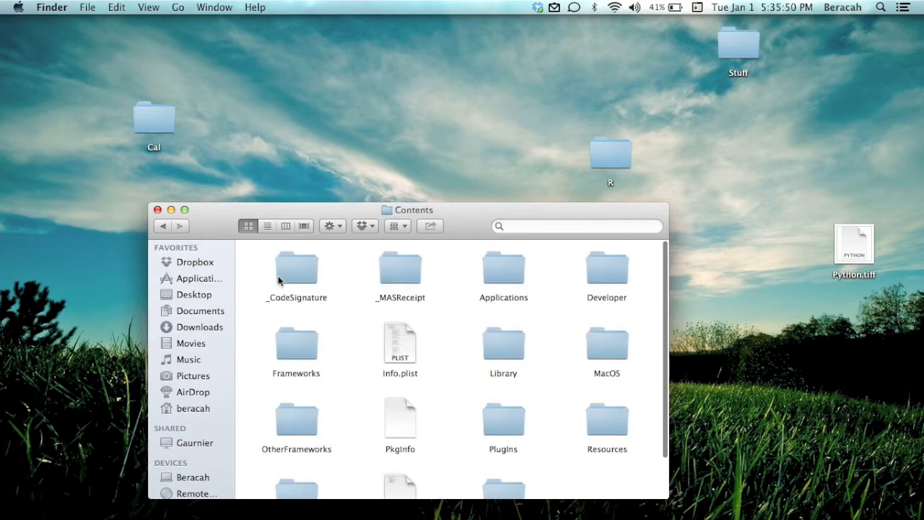
Go through Developer, Library, Xcode and Templates to the File Templates folder
left_click(616, 276)
double_click(616, 277)
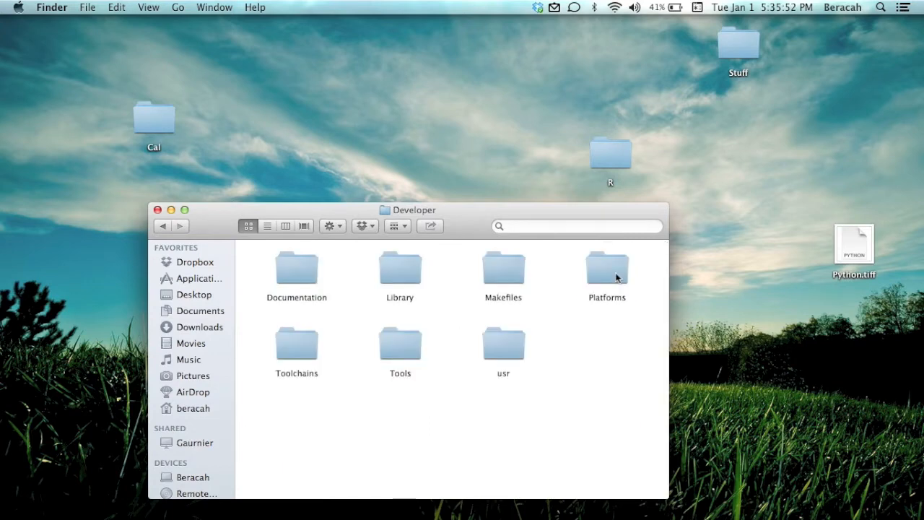
left_click(402, 278)
double_click(401, 278)
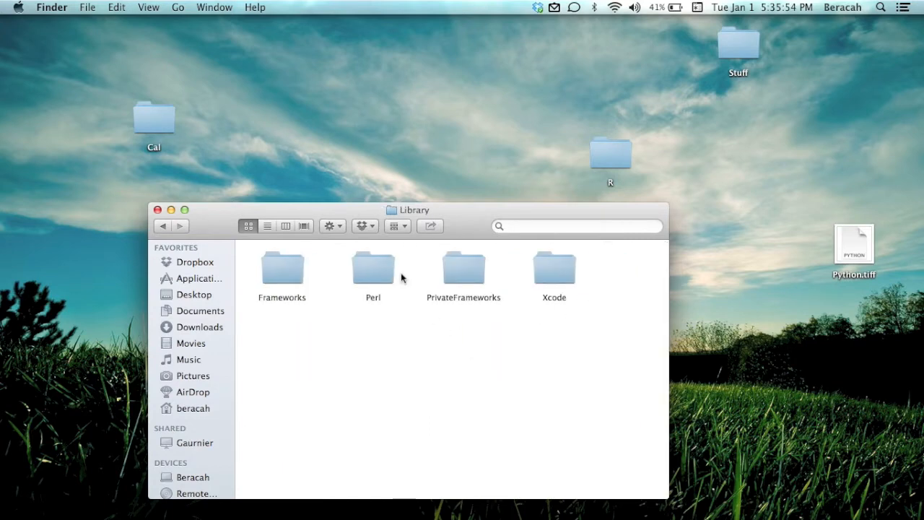
double_click(564, 278)
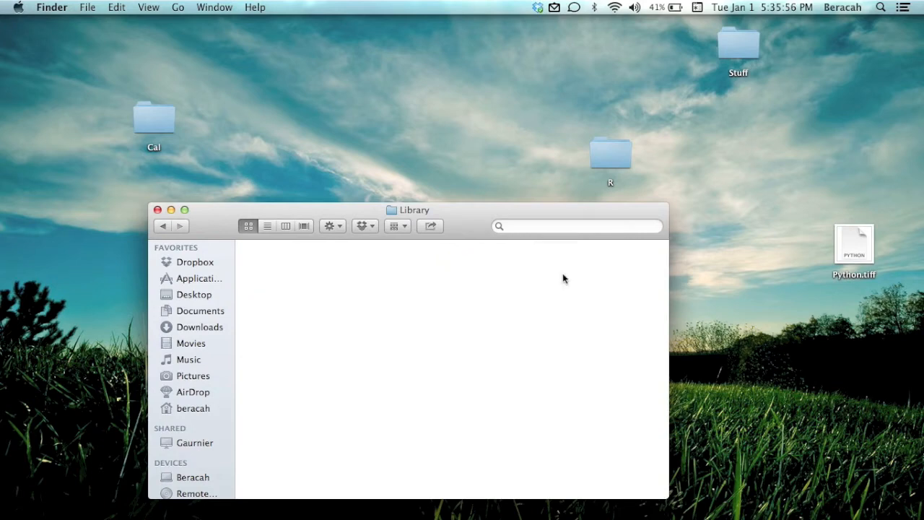
left_click(463, 271)
double_click(462, 271)
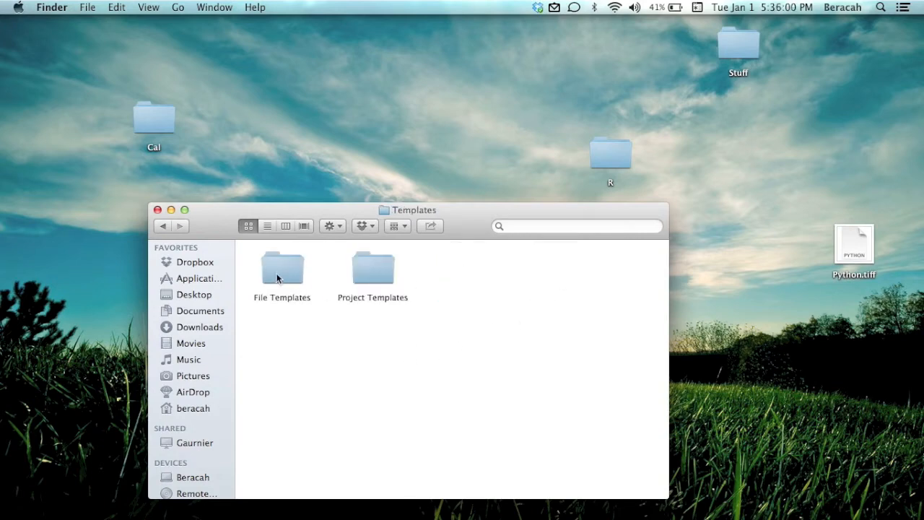
double_click(281, 277)
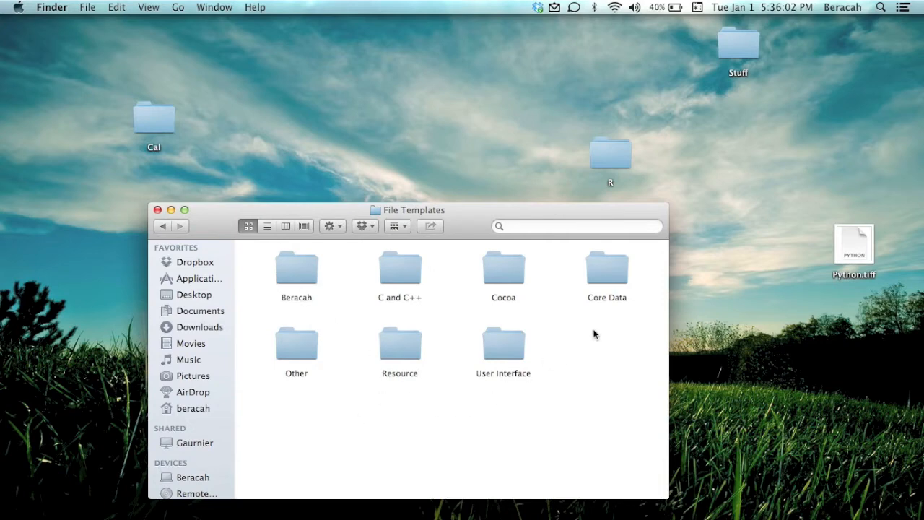
Copy the Shell Script.xctemplate folder from the Other file templates to the desktop
double_click(296, 282)
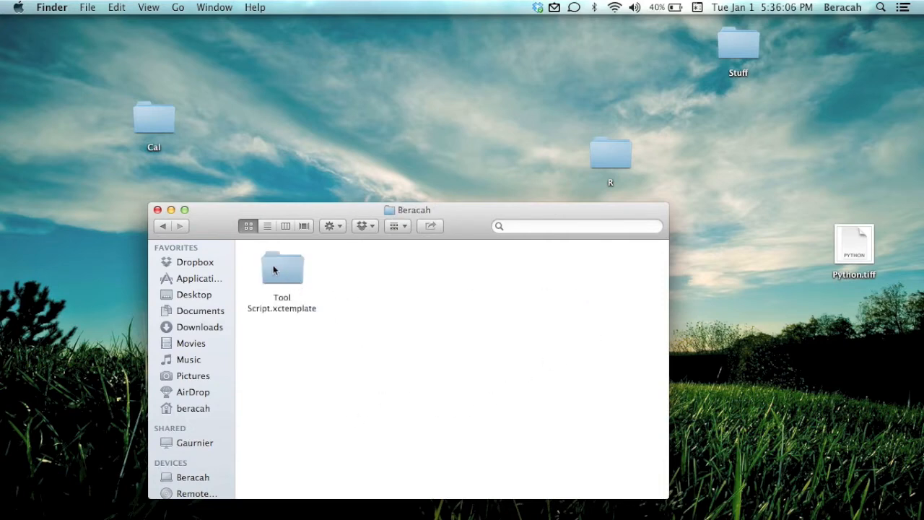
left_click(164, 226)
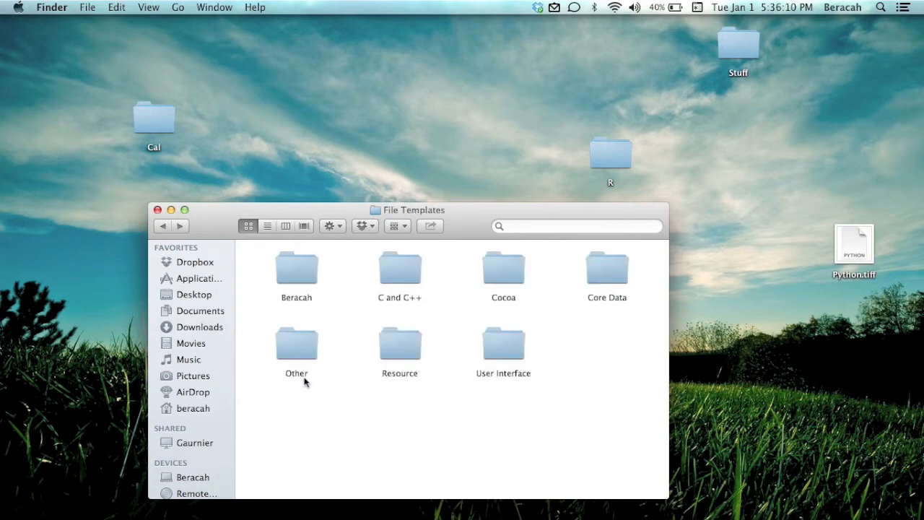
double_click(307, 345)
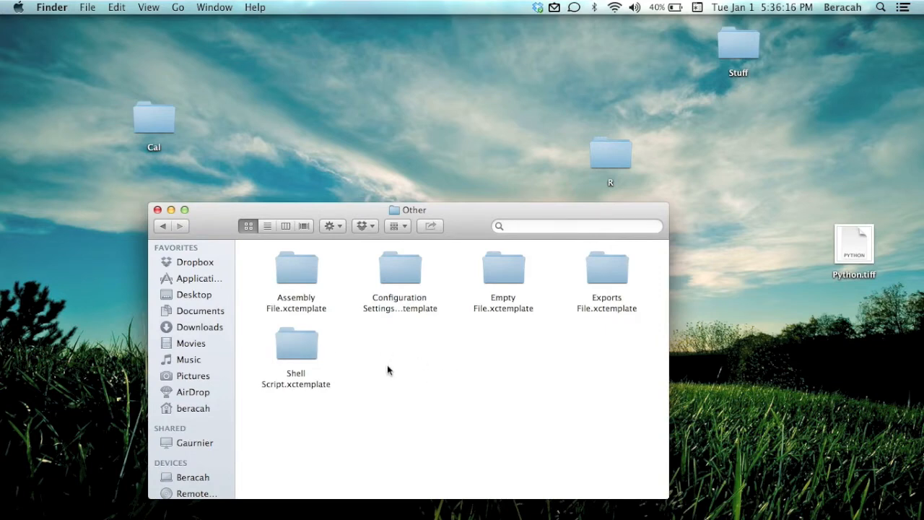
left_click(295, 346)
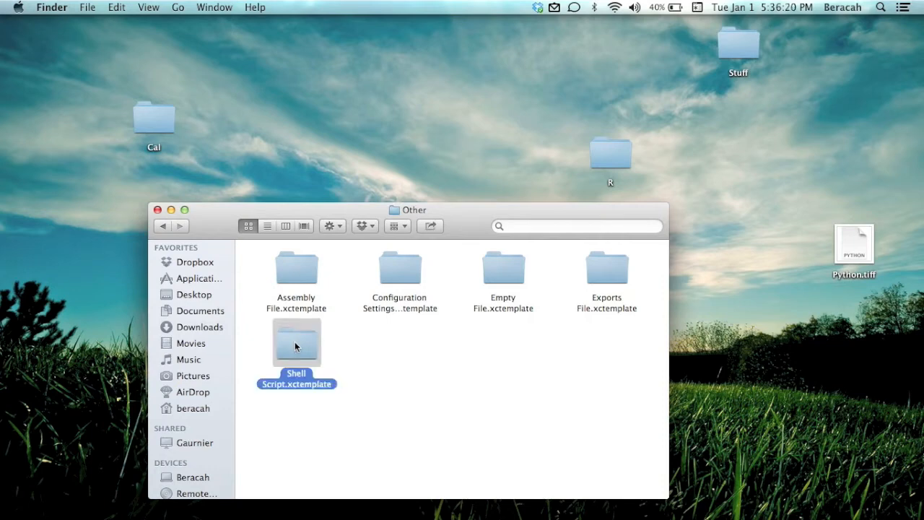
left_click(773, 328)
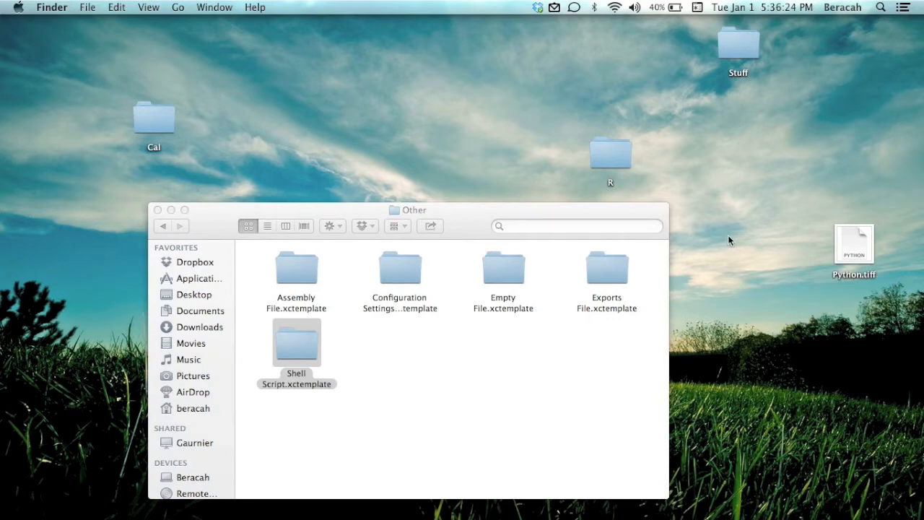
key("super+v")
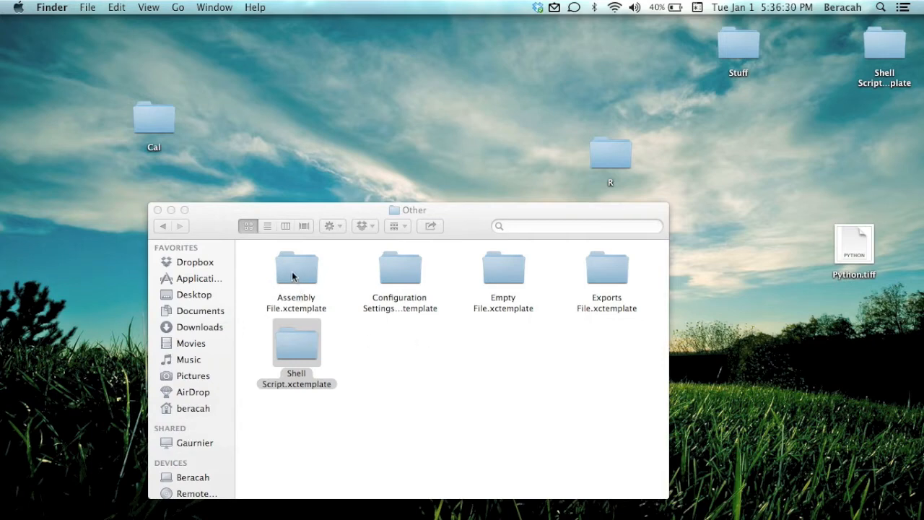
Return to the custom category folder in File Templates and move its window away from the desktop icons
left_click(163, 226)
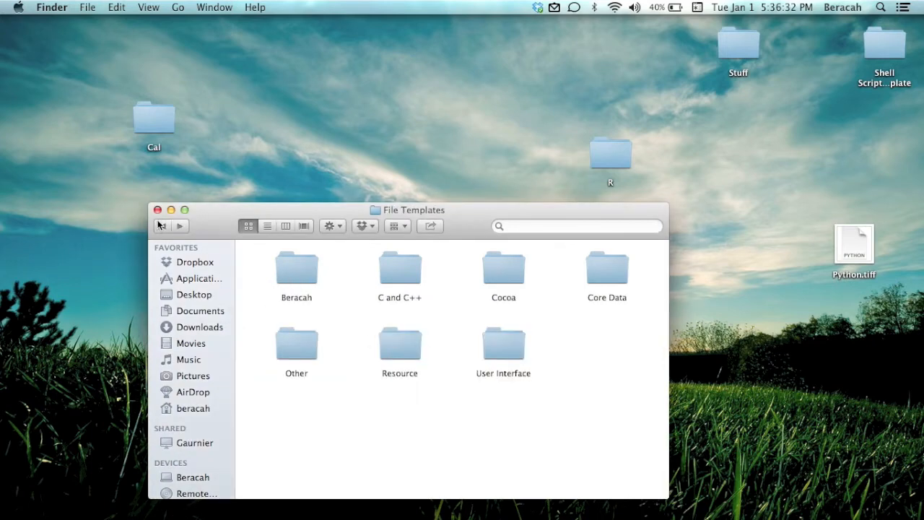
double_click(298, 276)
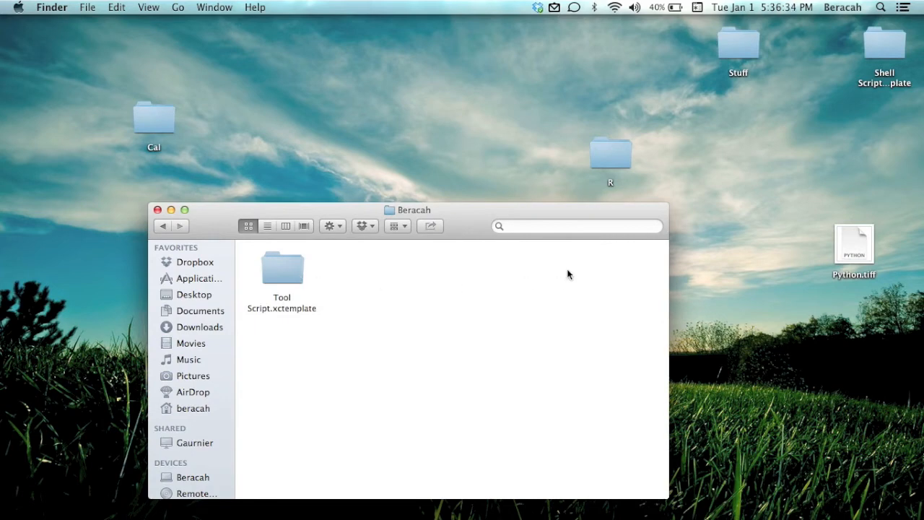
left_click_drag(466, 221, 356, 97)
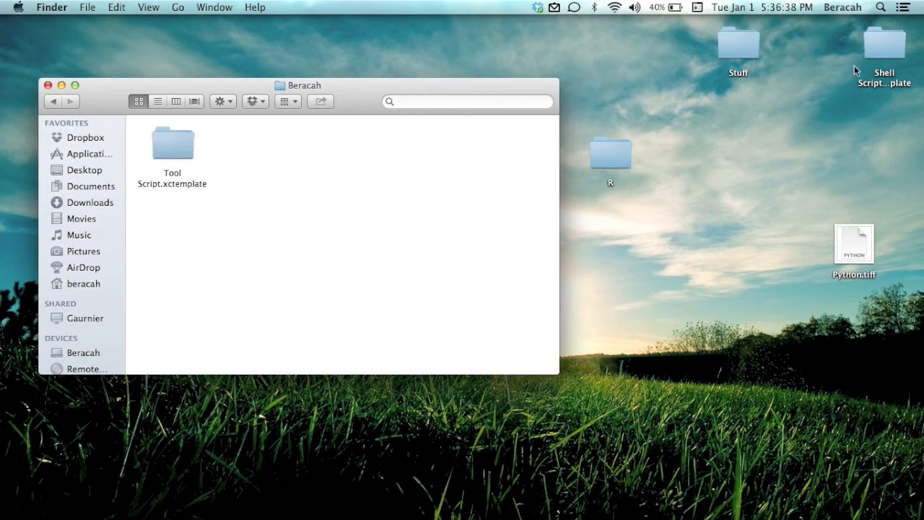
Open the Shell Script.xctemplate folder from the desktop and open its ___FILEBASENAME___.sh file in Xcode
left_click_drag(884, 52, 713, 285)
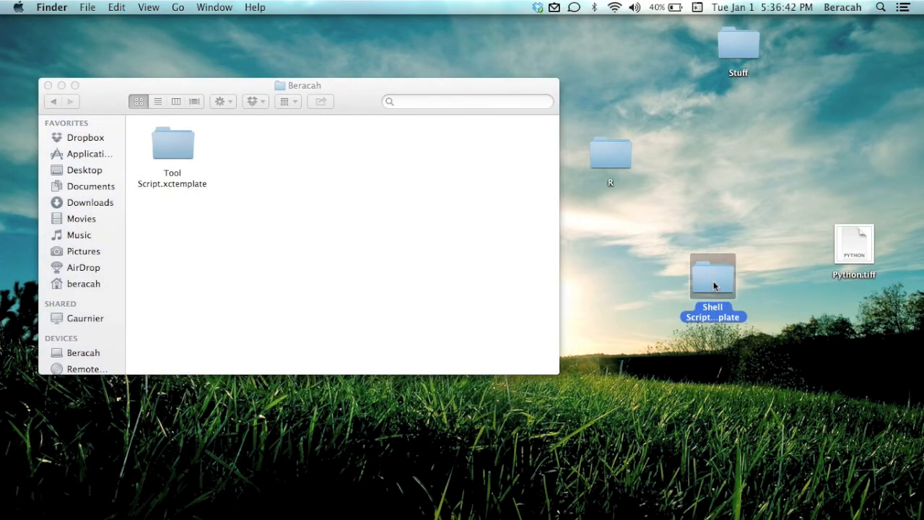
double_click(713, 286)
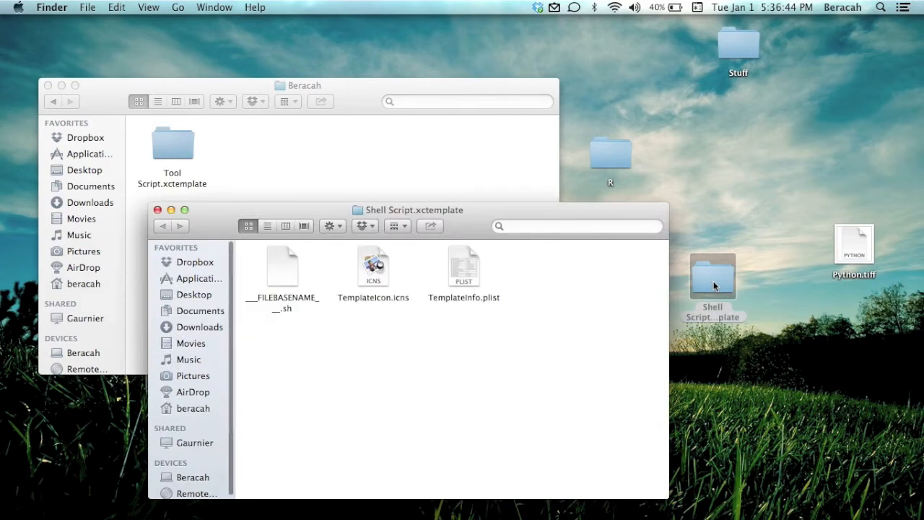
right_click(283, 271)
mouse_move(333, 289)
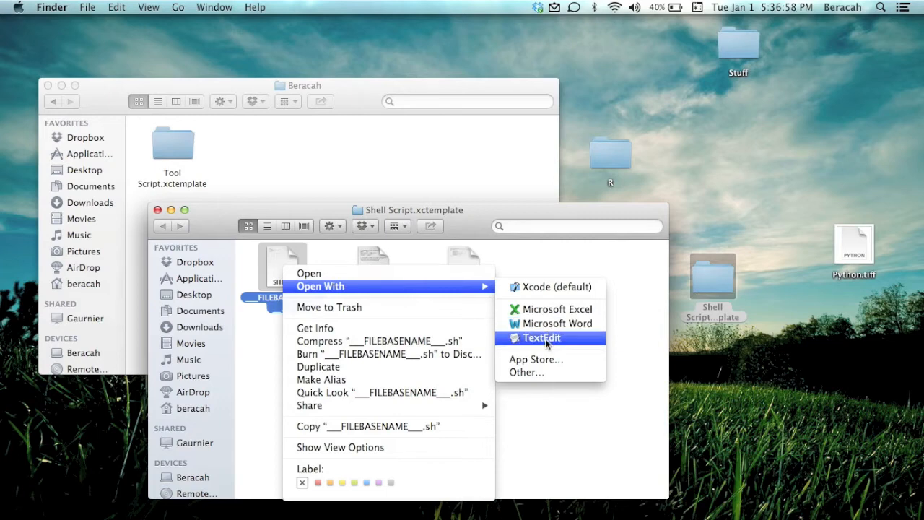
left_click(550, 288)
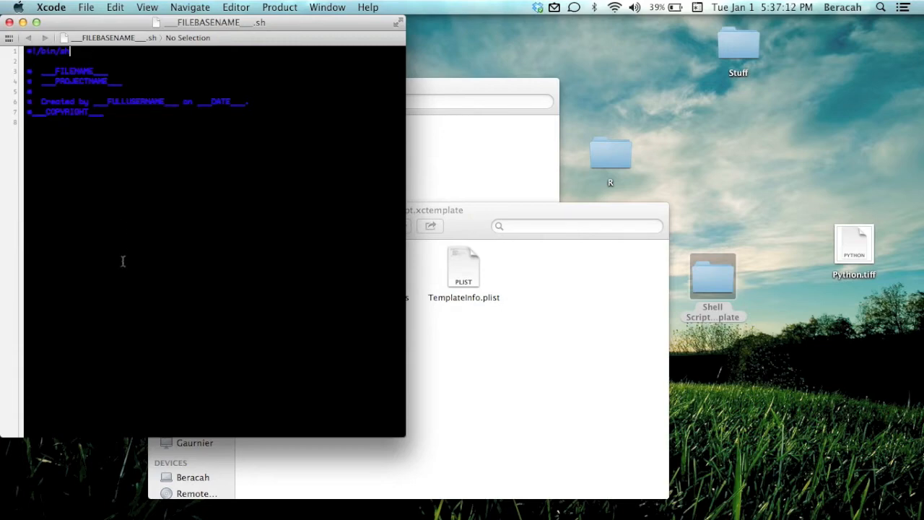
Change the script's first line to #!/bin/usr/python and remove the blank line below it
key("BackSpace")
key("BackSpace")
type("usr")
type("/")
type("python")
key("BackSpace")
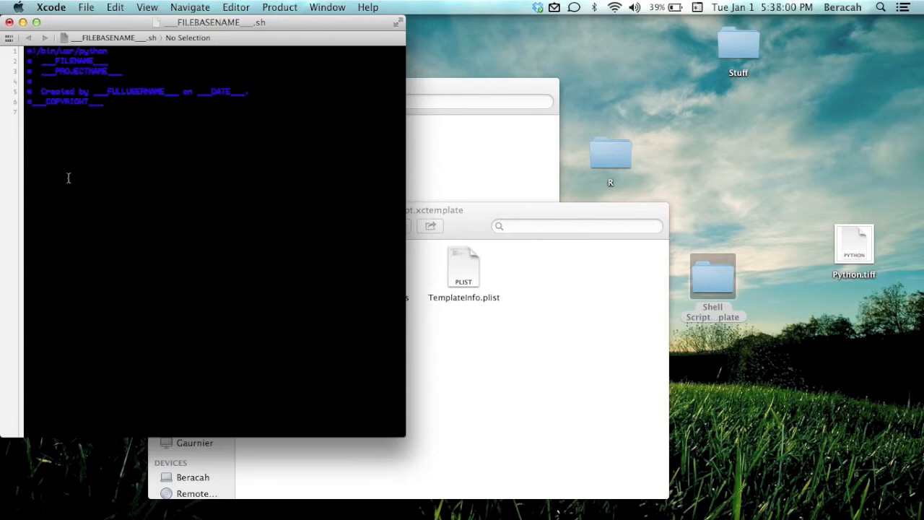
Open ___FILEBASENAME___.tool from the Tool Script.xctemplate folder in Xcode and place its window beside the .sh file
left_click(507, 405)
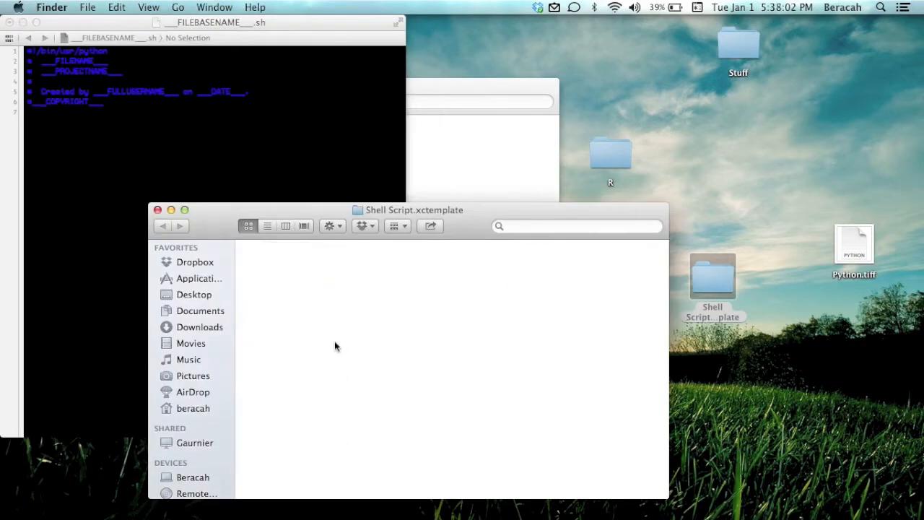
key("super+n")
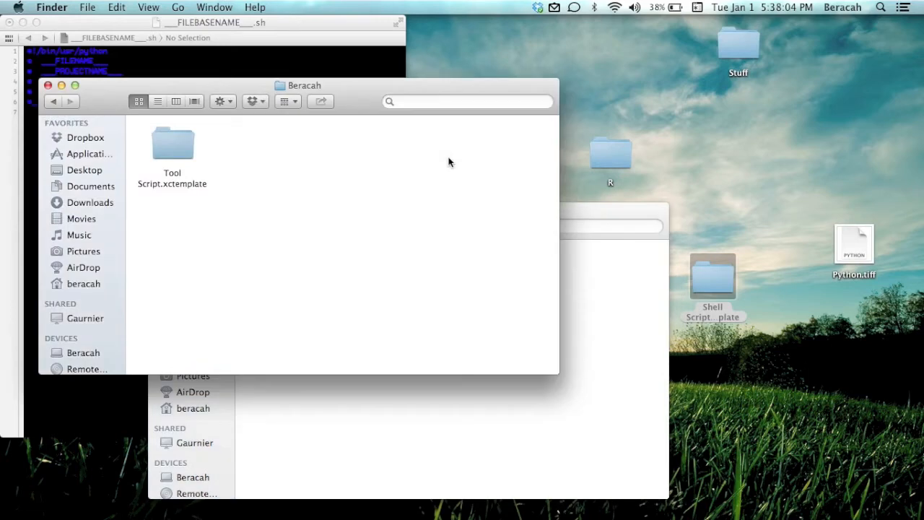
double_click(173, 149)
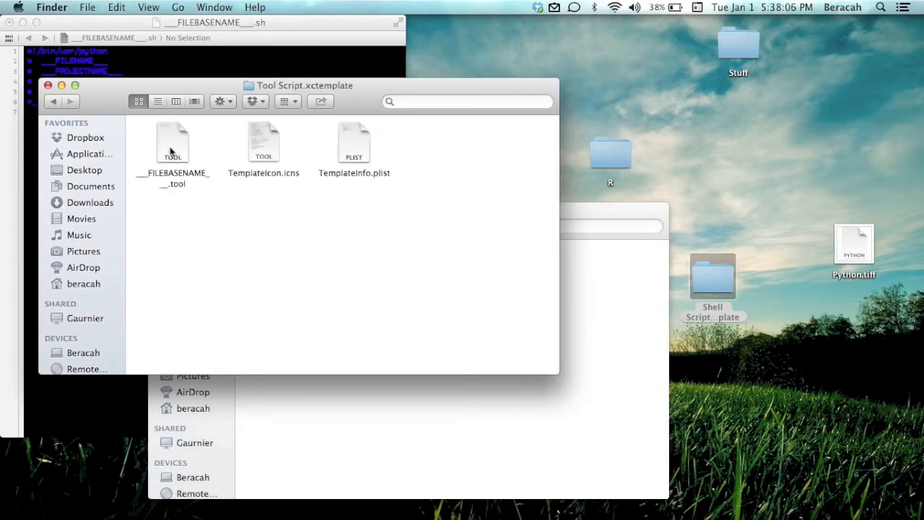
right_click(171, 149)
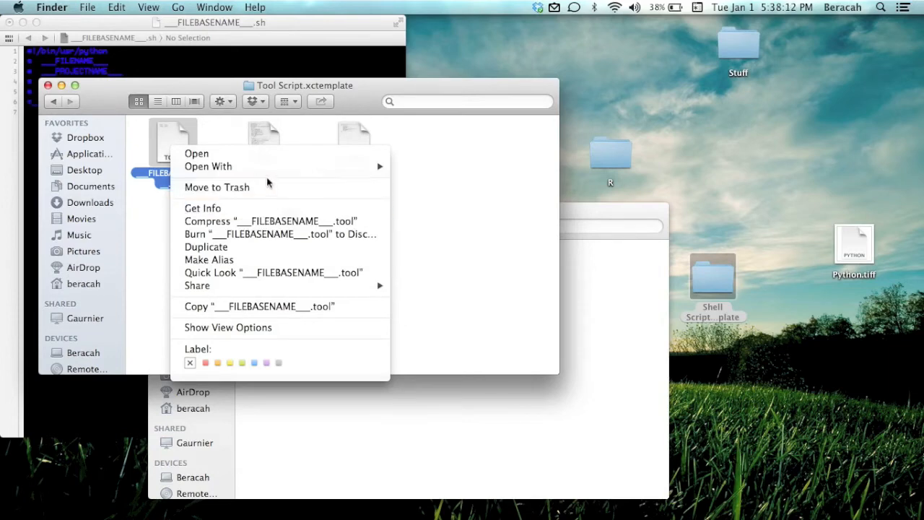
mouse_move(263, 168)
left_click(433, 232)
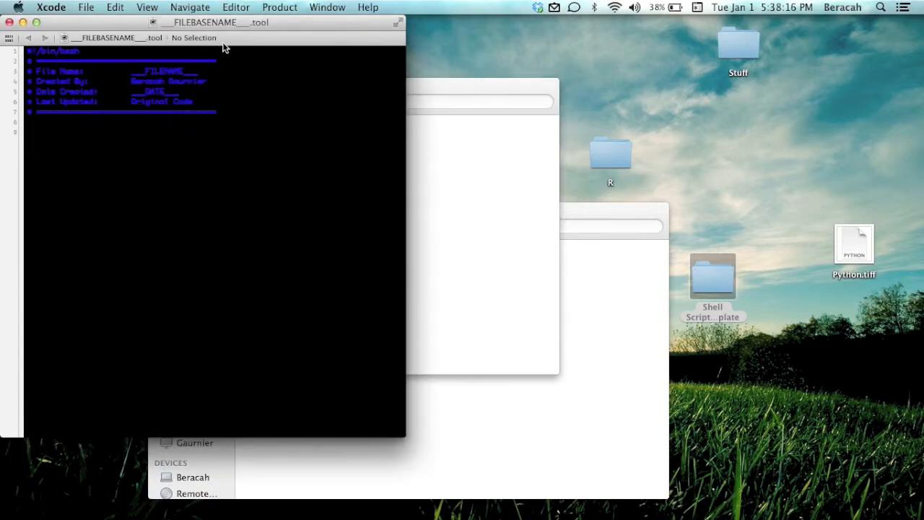
left_click_drag(185, 26, 682, 73)
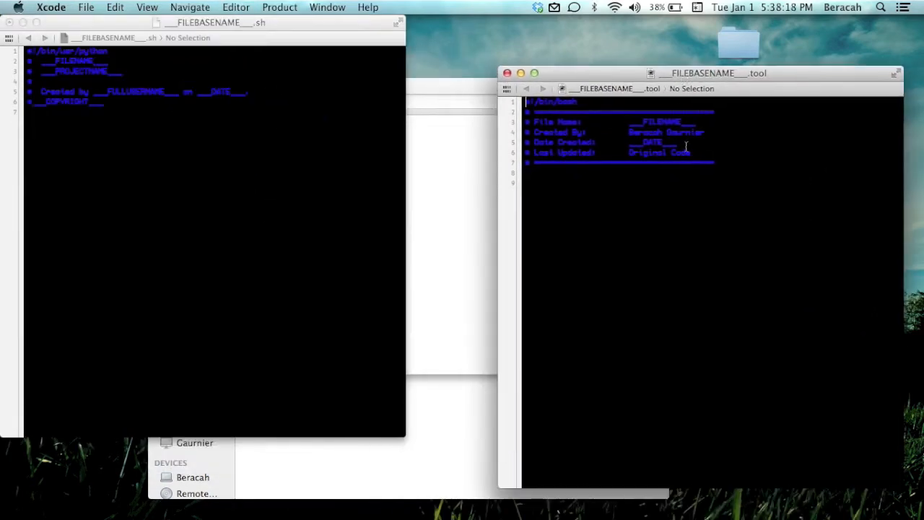
Replace the comment header below the first line of the .sh file with the bordered header block copied from the .tool file
left_click_drag(725, 162, 484, 109)
key("super+c")
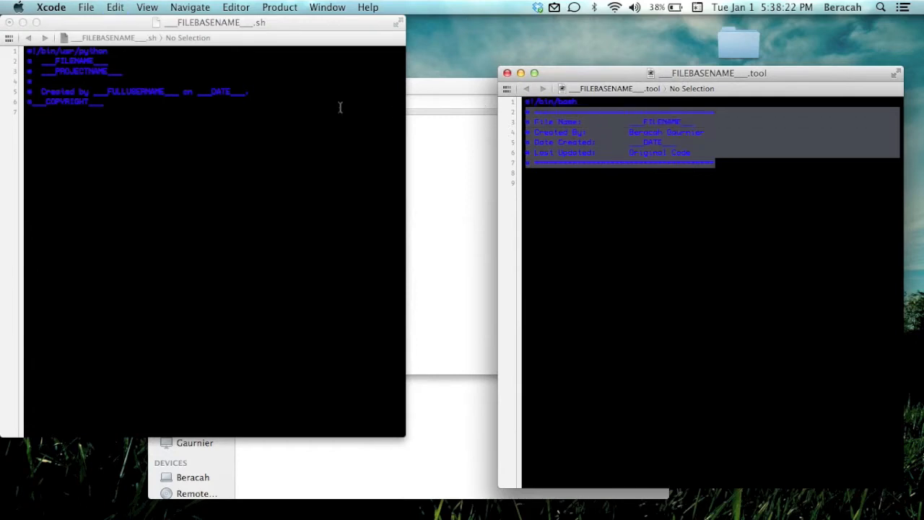
left_click(140, 99)
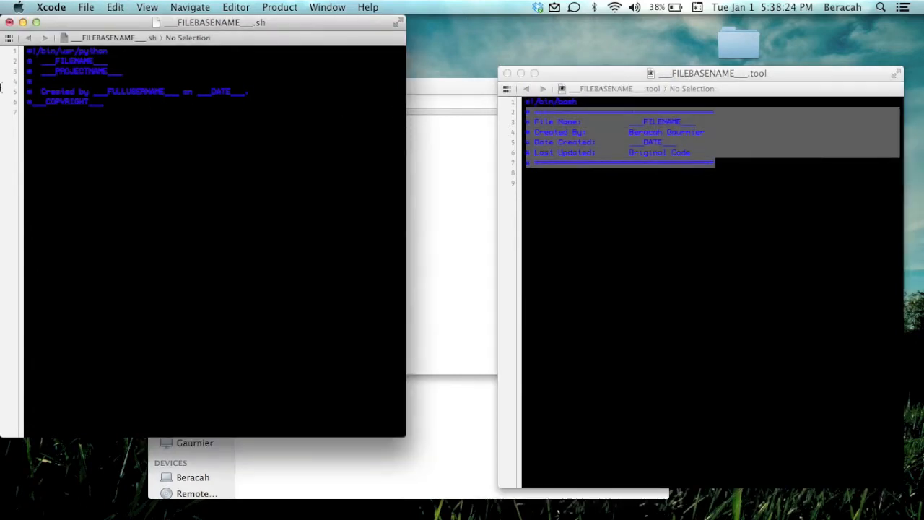
left_click_drag(133, 103, 3, 65)
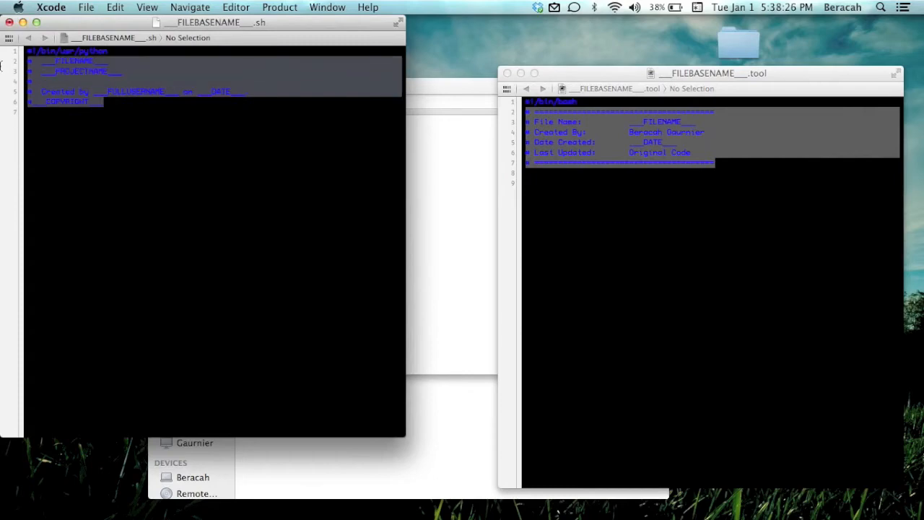
key("super+v")
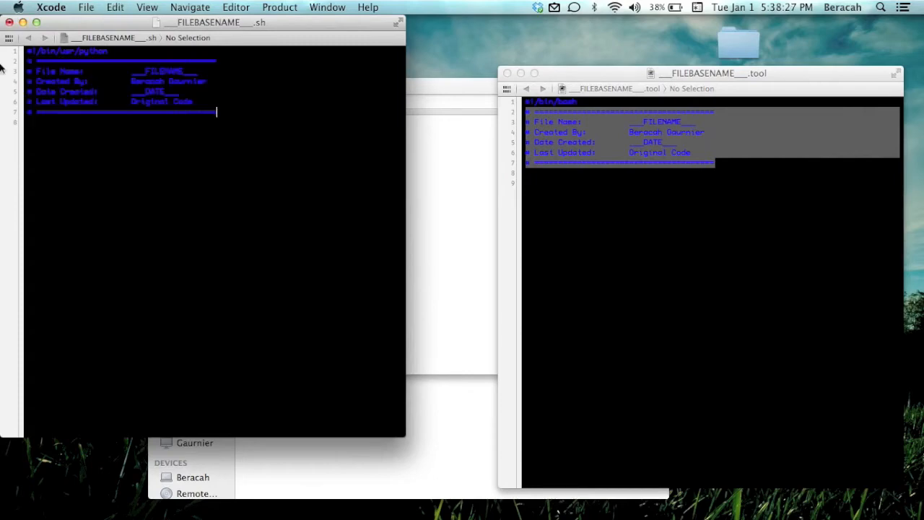
Close both script files and the Tool Script.xctemplate folder window
left_click(508, 74)
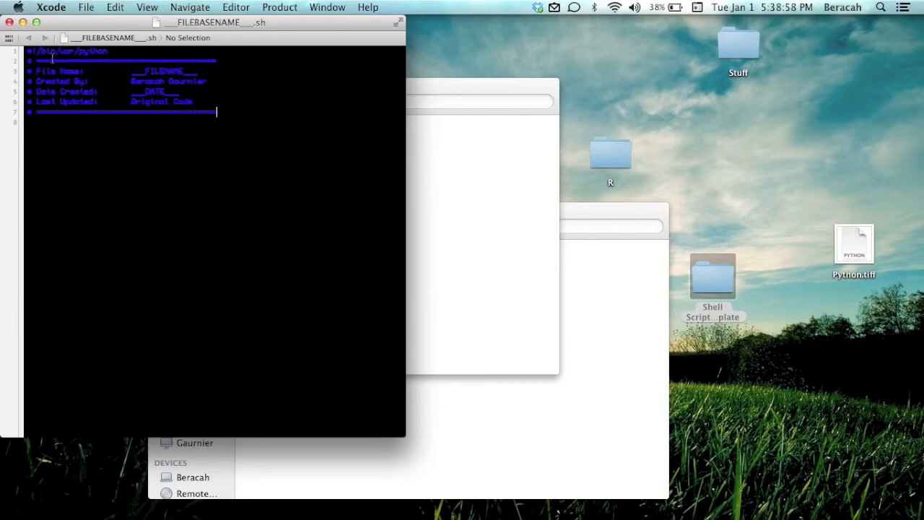
left_click(9, 24)
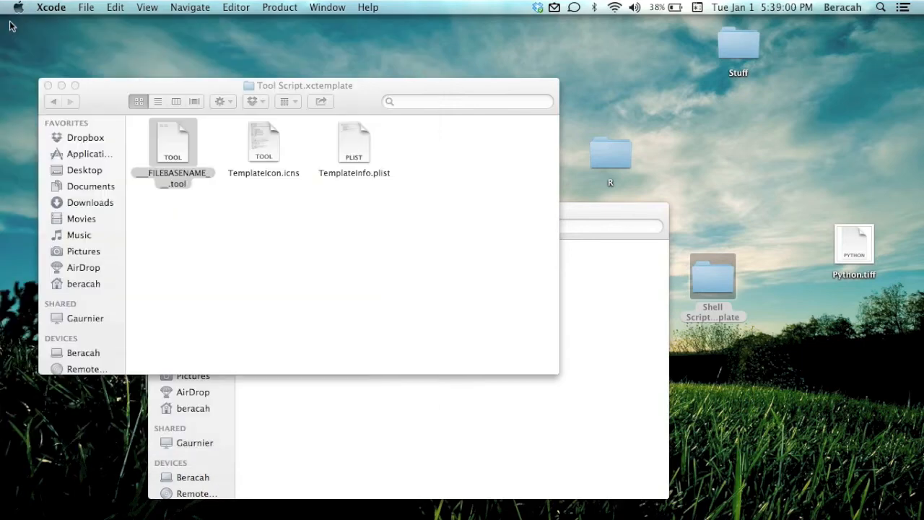
left_click(177, 156)
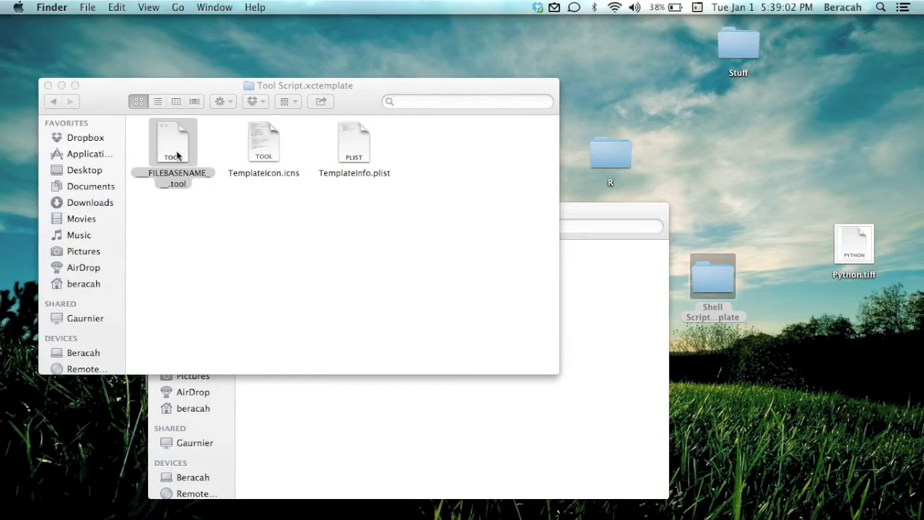
left_click(48, 85)
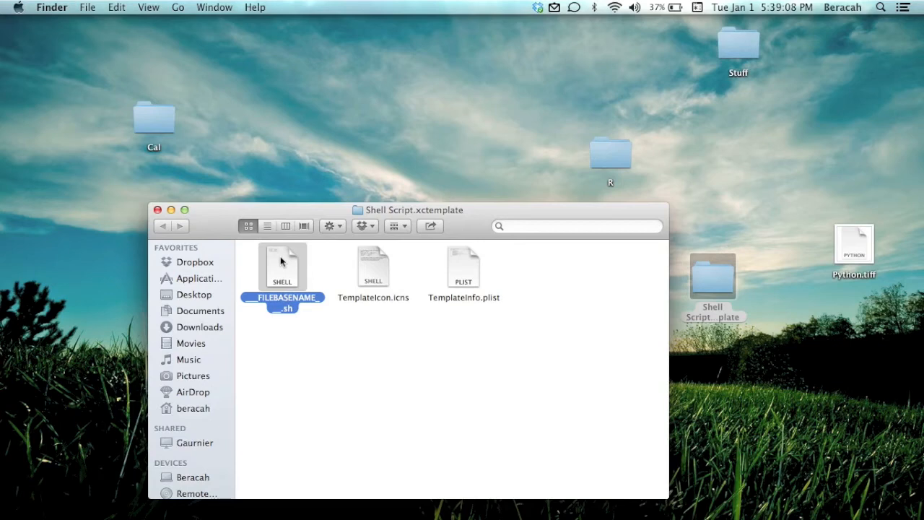
Rename the script in the Shell Script.xctemplate folder to ___FILEBASENAME___.py and accept the .py extension
left_click_drag(216, 212, 235, 212)
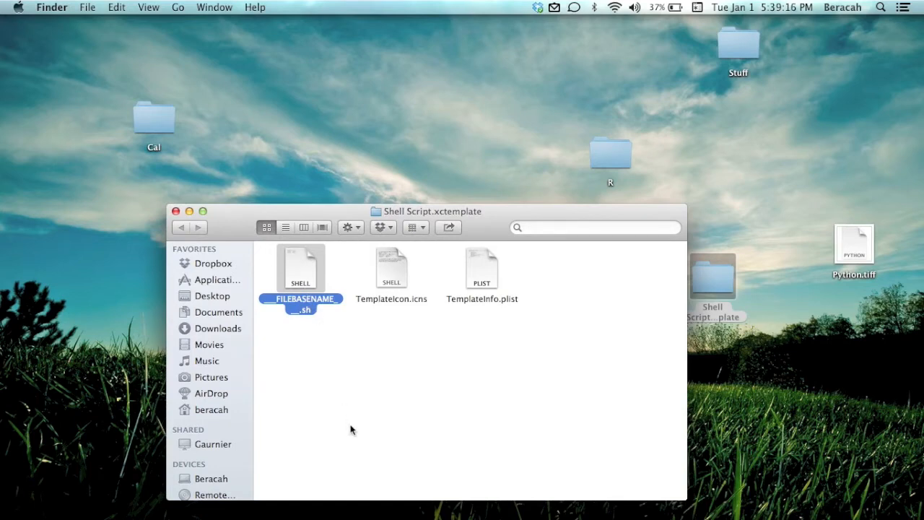
left_click(302, 308)
key("BackSpace")
key("BackSpace")
key("BackSpace")
type("py")
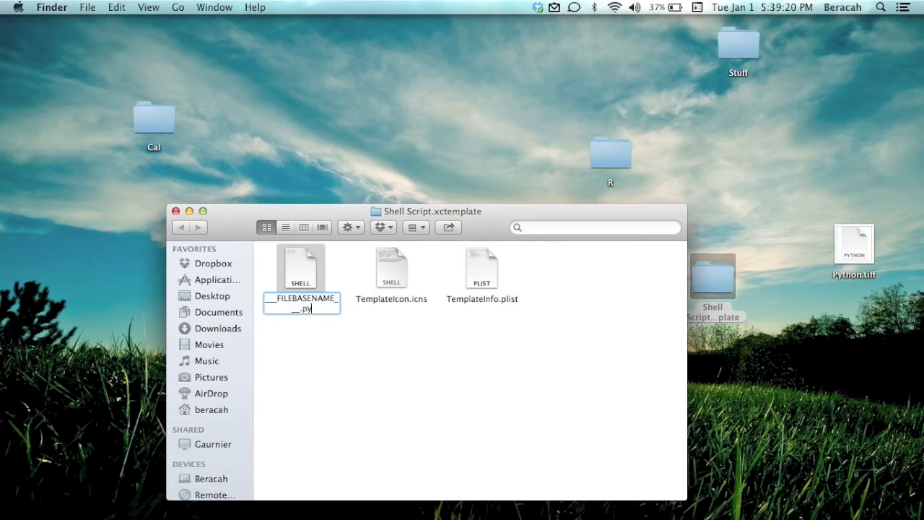
key("Return")
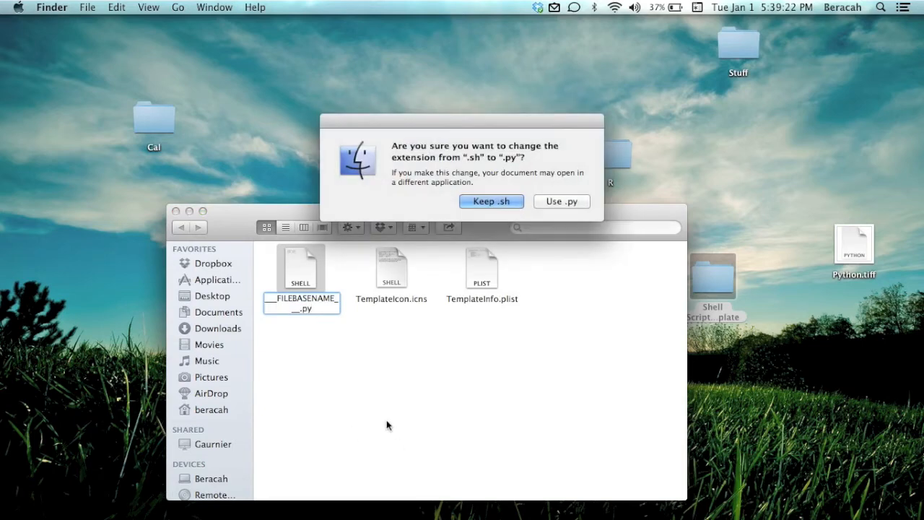
left_click(569, 201)
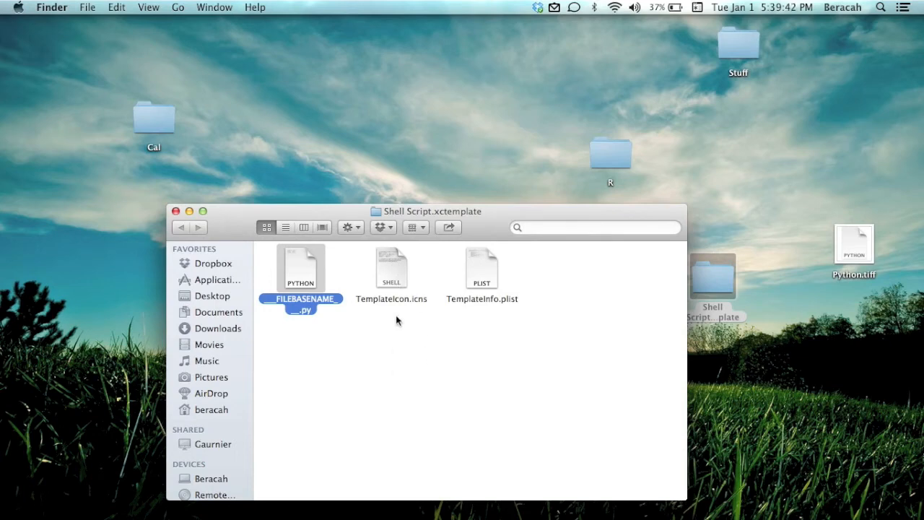
Copy the full file name TemplateIcon.icns, including its extension, from the icon file in the template folder
left_click(393, 273)
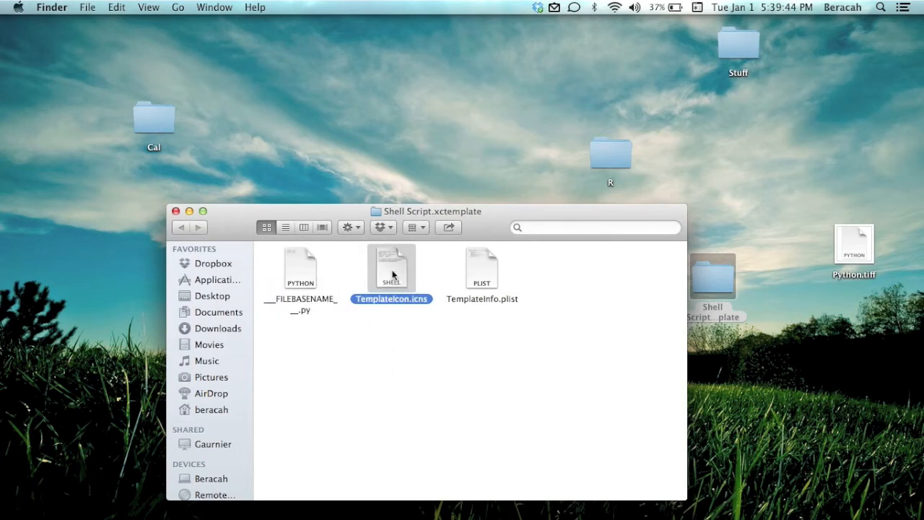
key("Return")
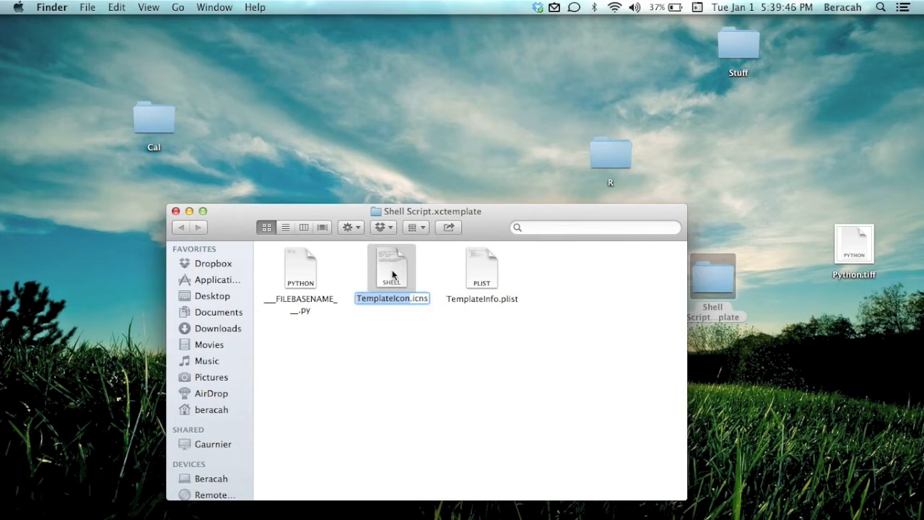
key("shift+Right")
key("shift+Right")
key("shift+Right")
key("shift+Right")
key("shift+Right")
key("super+c")
Rename Python.tiff on the desktop to TemplateIcon.icns and accept the .icns extension
left_click(852, 249)
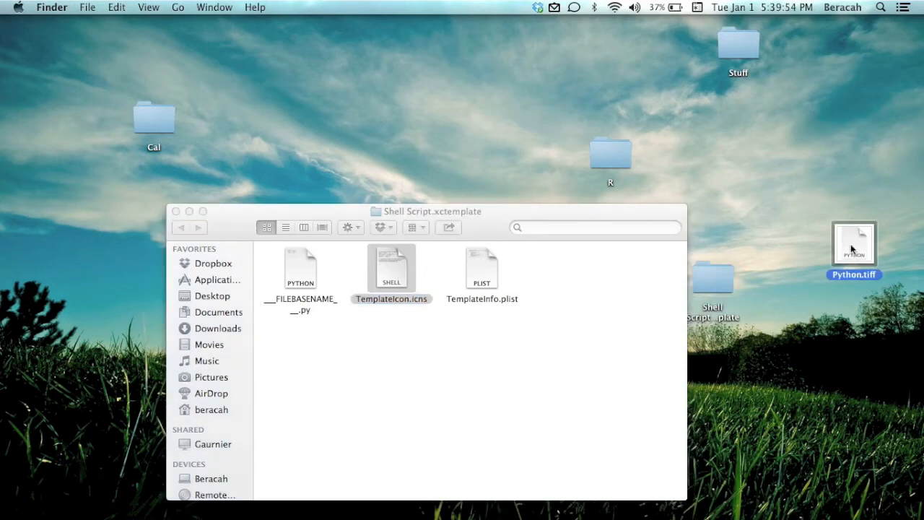
key("Return")
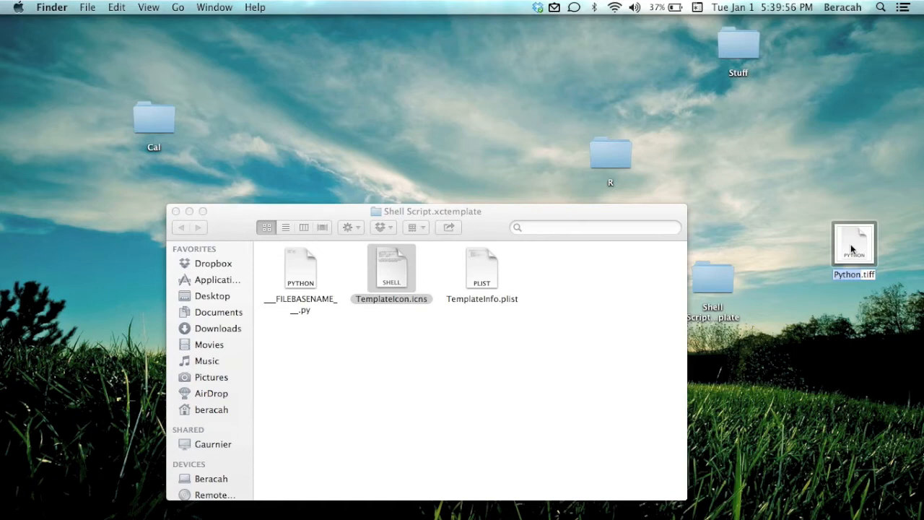
key("shift+Right")
key("shift+Right")
key("shift+Right")
key("shift+Right")
key("shift+Right")
key("super+v")
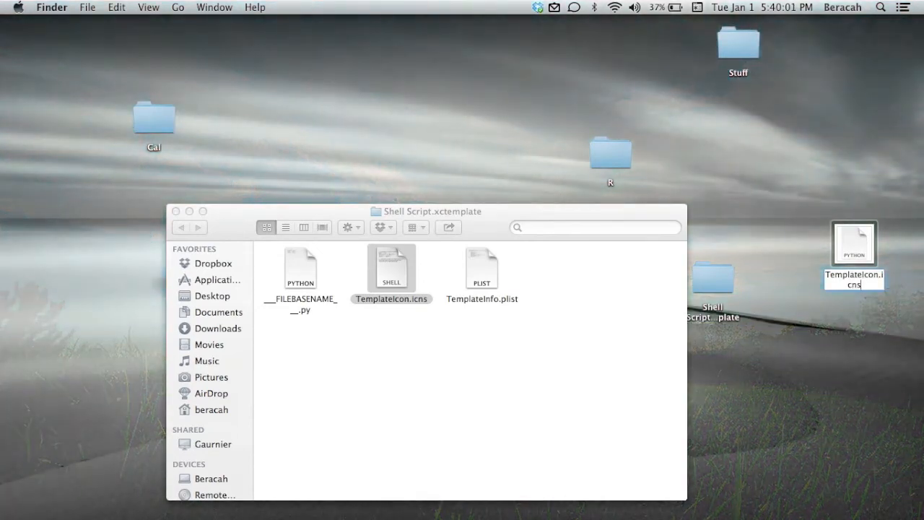
key("Return")
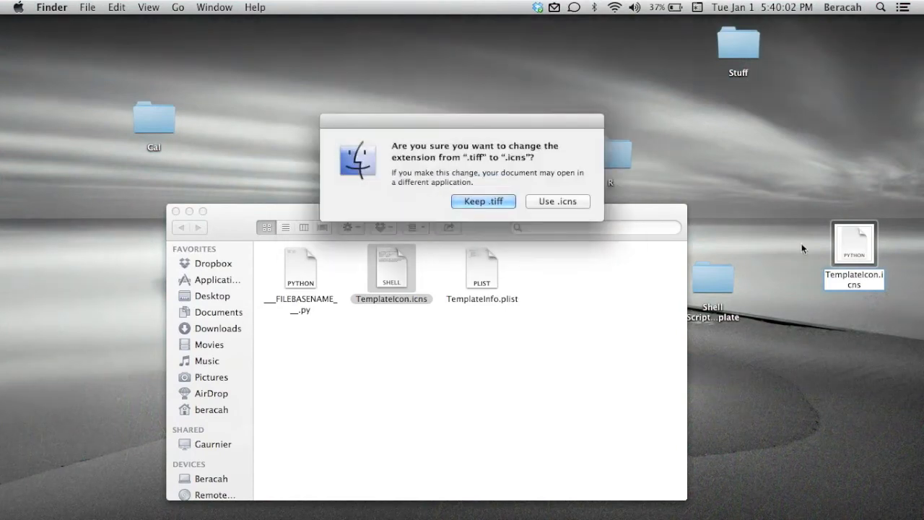
left_click(563, 201)
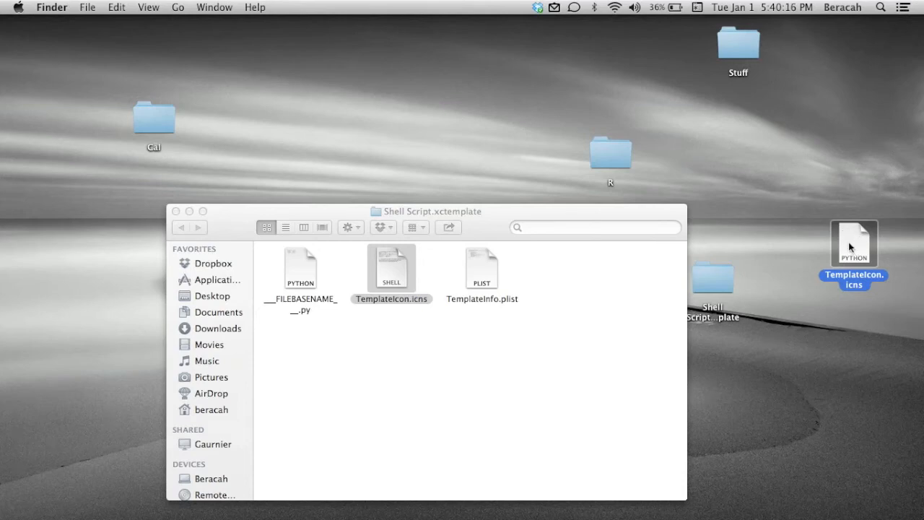
Move TemplateIcon.icns from the desktop into the Shell Script.xctemplate folder, replacing the existing icon file
left_click_drag(850, 248, 366, 352)
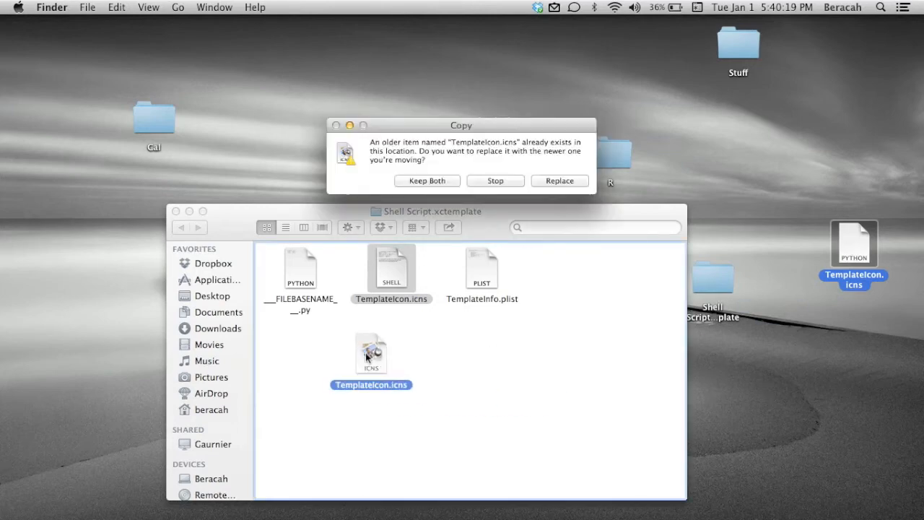
left_click(554, 181)
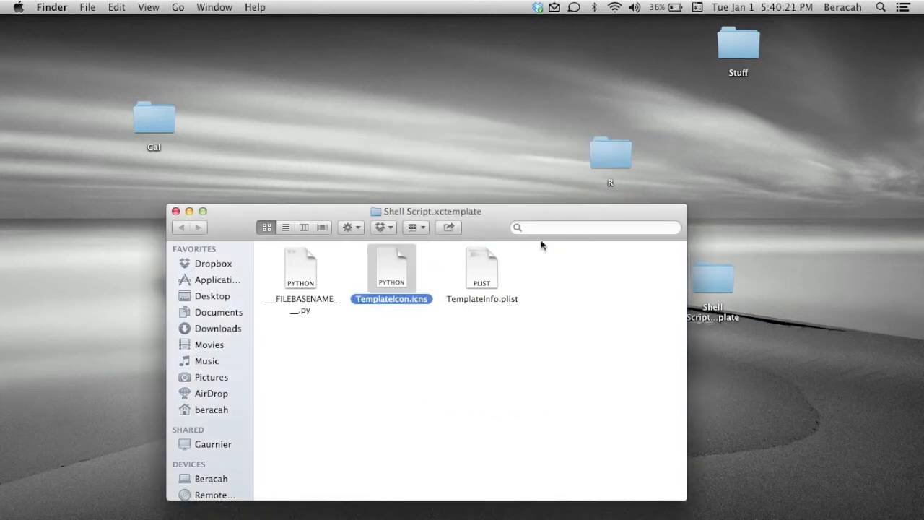
left_click(386, 383)
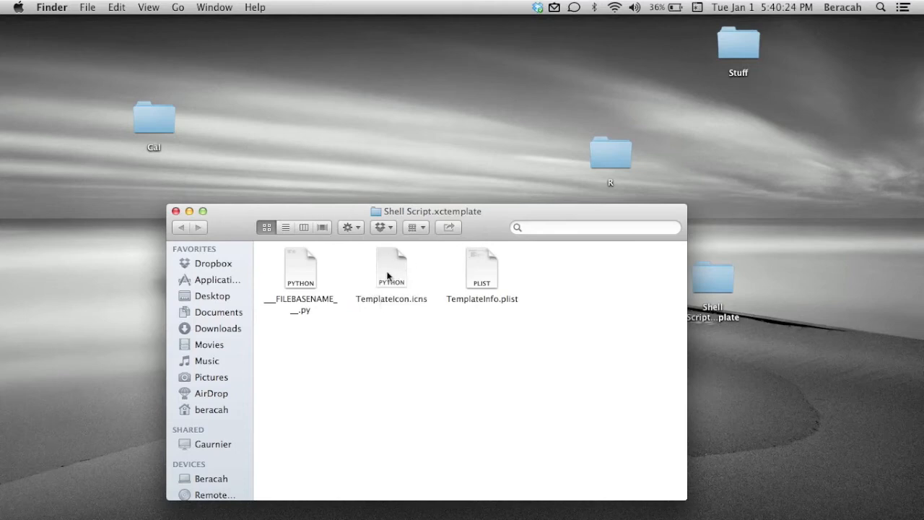
Open TemplateInfo.plist from the template folder in Xcode and change its Summary value to "An empty Python script file"
double_click(483, 270)
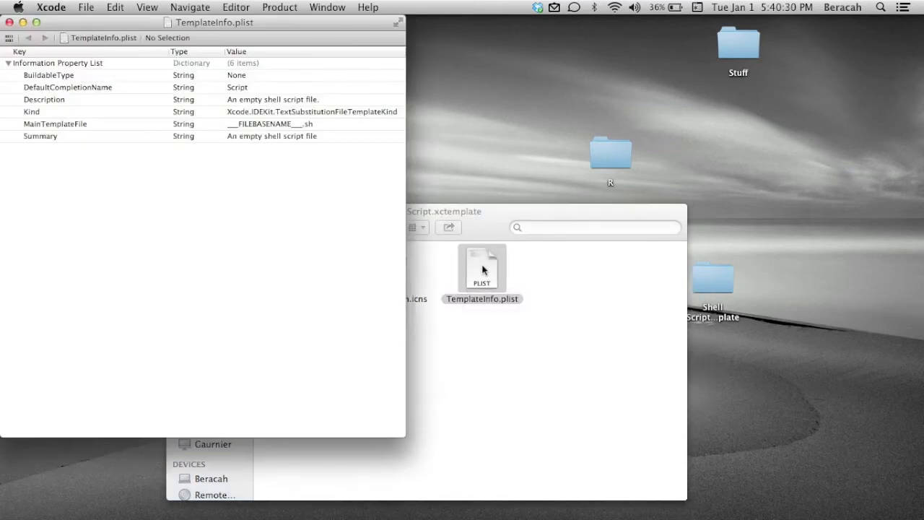
left_click_drag(222, 24, 327, 59)
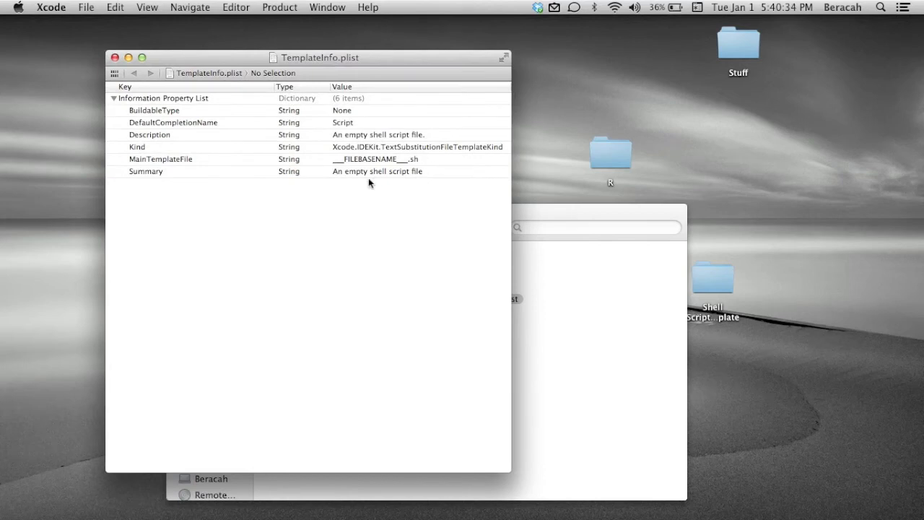
left_click(424, 174)
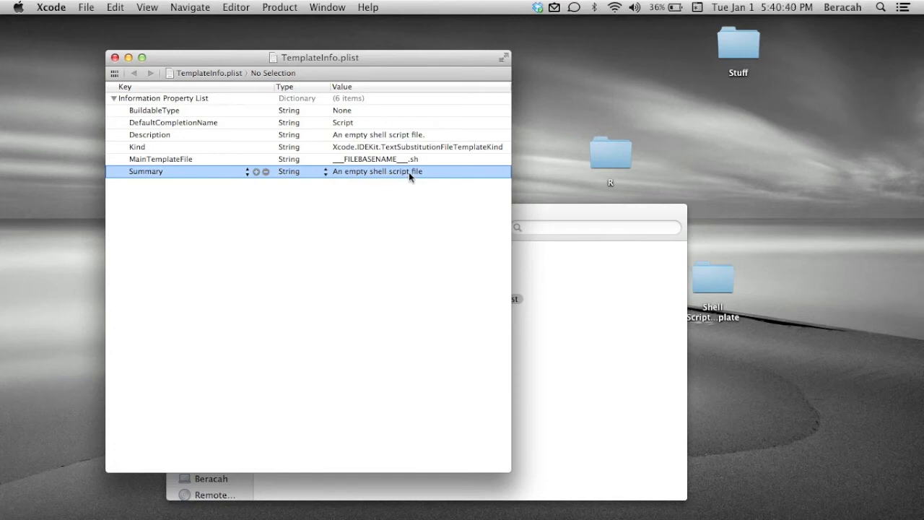
left_click(409, 172)
left_click(408, 172)
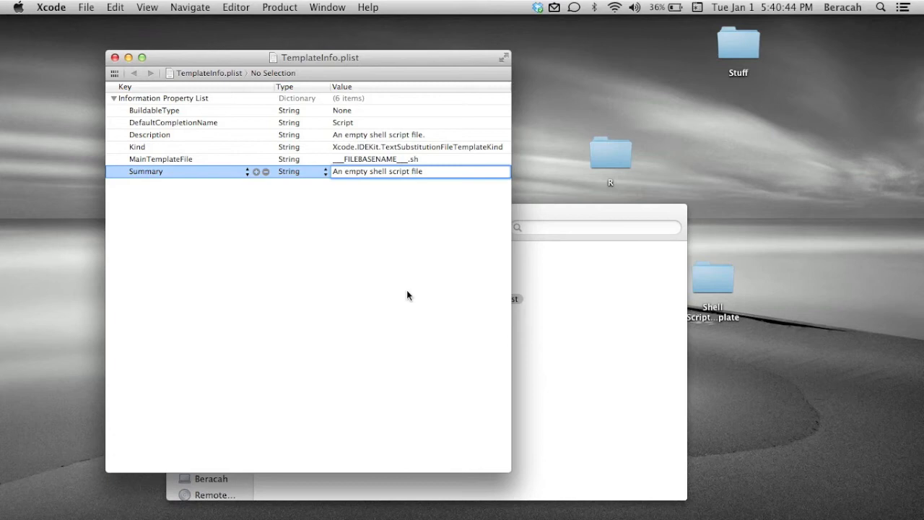
key("Left")
key("Left")
key("Left")
key("Left")
key("Left")
key("BackSpace")
key("BackSpace")
key("BackSpace")
key("BackSpace")
key("BackSpace")
type("Python")
Set the MainTemplateFile value in the property list to ___FILEBASENAME___.py
left_click(429, 162)
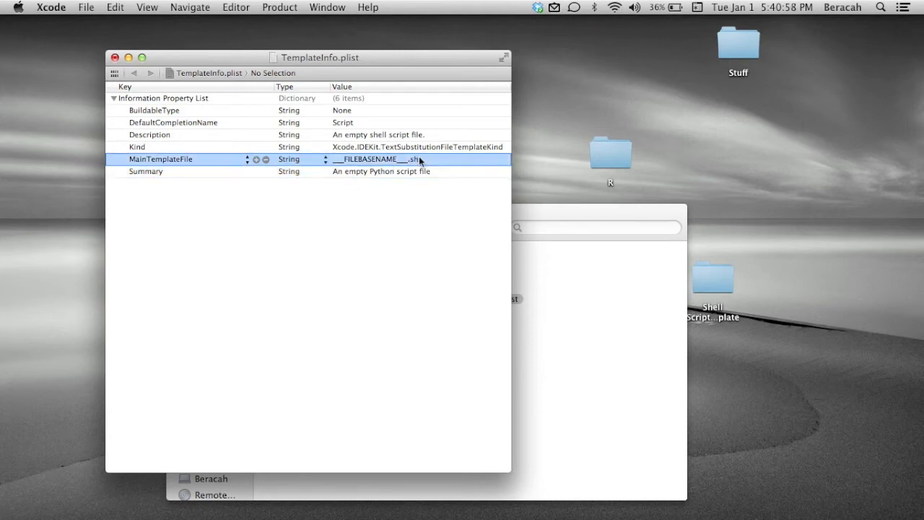
left_click(429, 162)
key("Right")
key("BackSpace")
key("BackSpace")
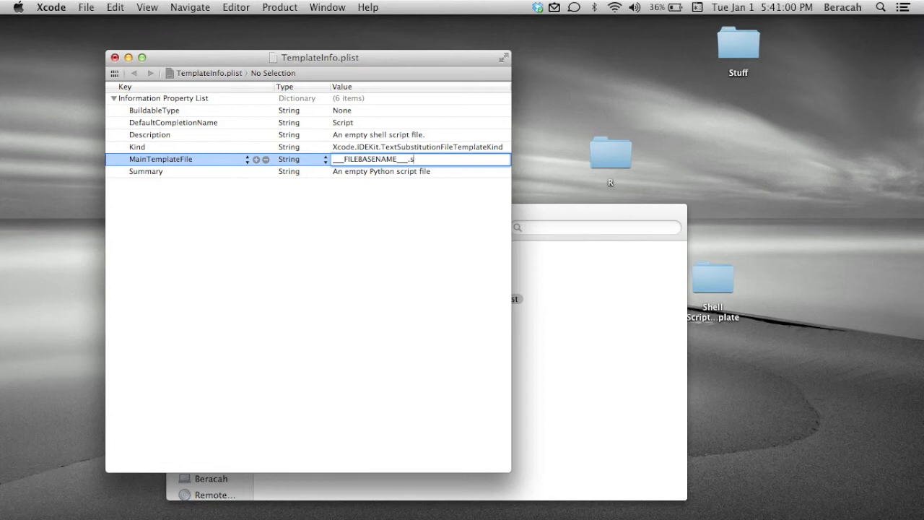
type("py")
left_click(385, 227)
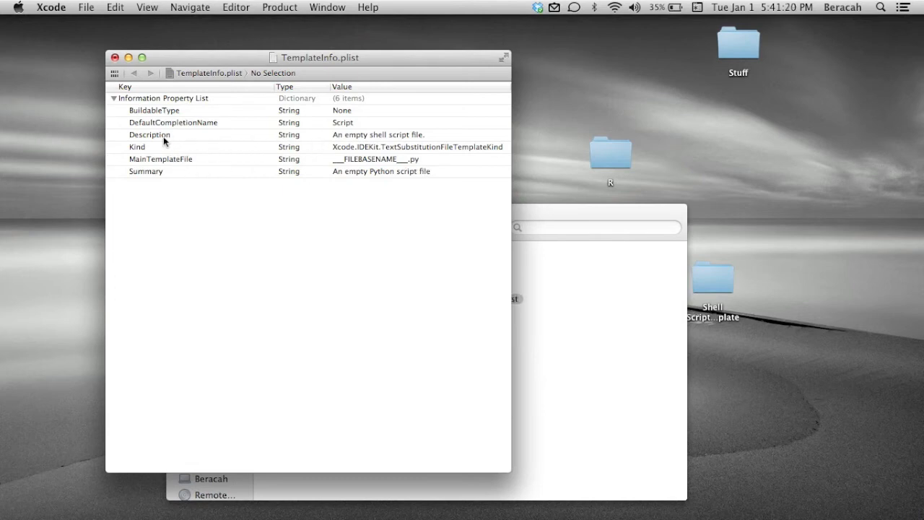
Replace "shell" with "Python" in the Description value so it reads "An empty Python script file."
left_click(420, 135)
left_click(419, 135)
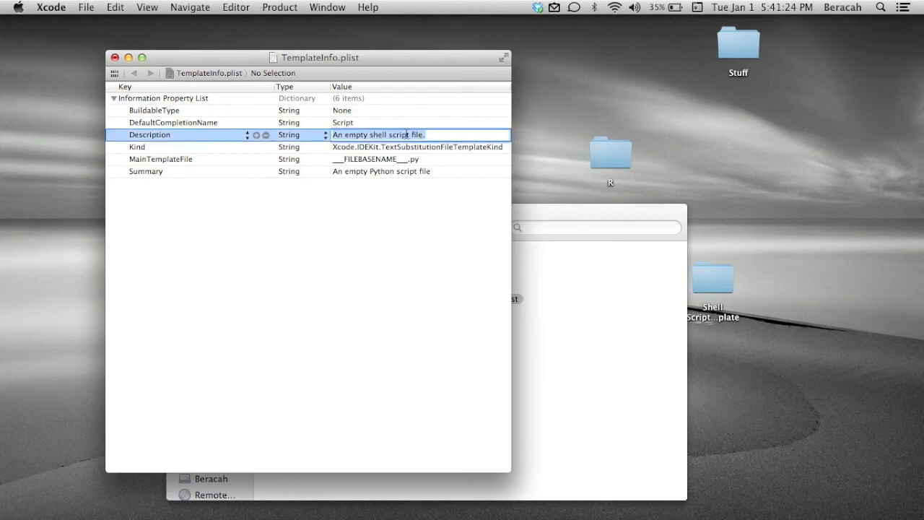
key("Left")
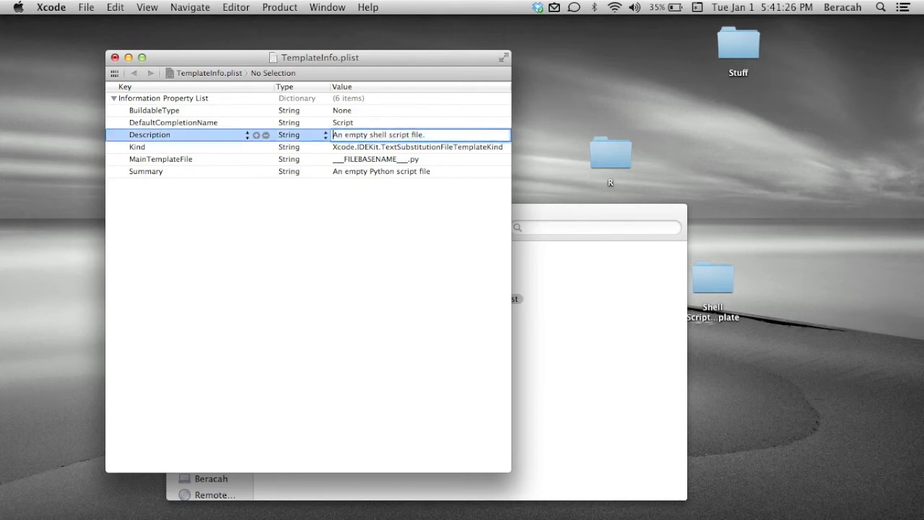
key("Right")
key("Right")
key("Right")
key("Right")
key("Right")
key("Right")
key("Right")
key("Right")
key("Right")
key("Left")
key("BackSpace")
key("BackSpace")
key("BackSpace")
key("BackSpace")
key("BackSpace")
type("Python")
Set the DefaultCompletionName value to Python and close the TemplateInfo.plist window
left_click(366, 124)
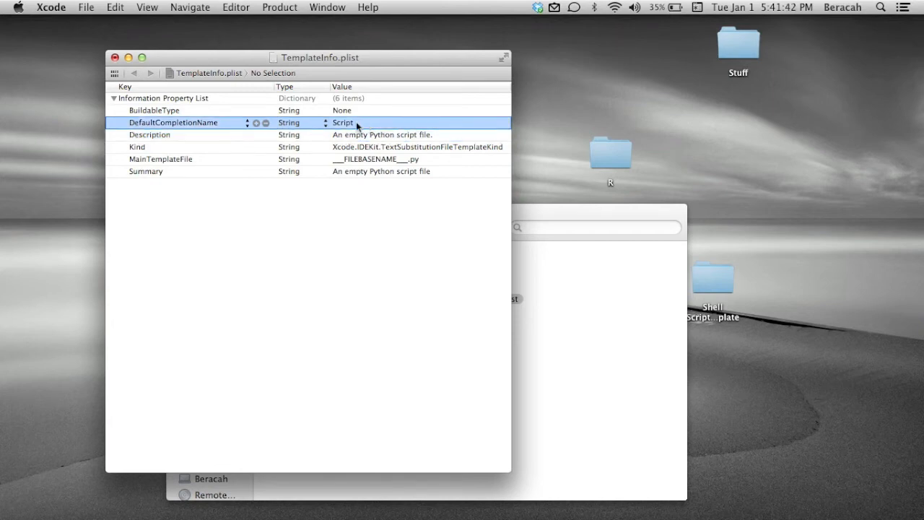
left_click(367, 123)
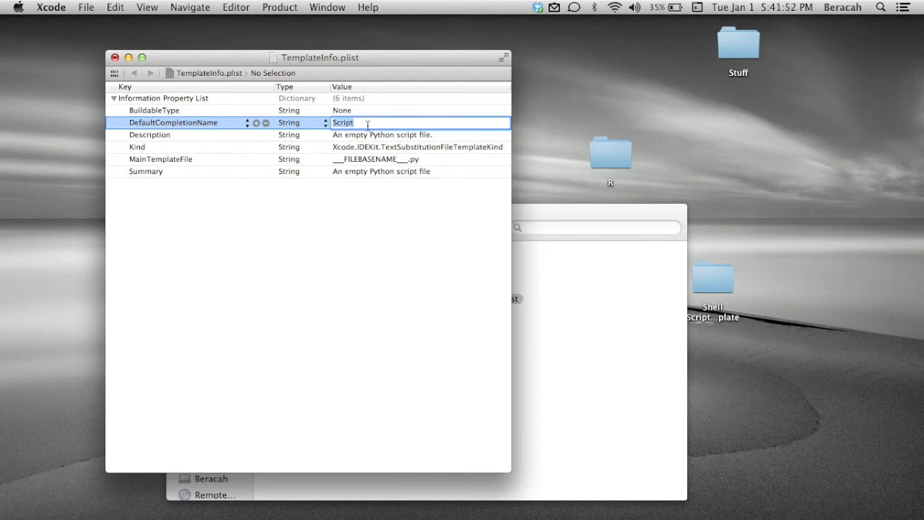
type("Python")
left_click(331, 294)
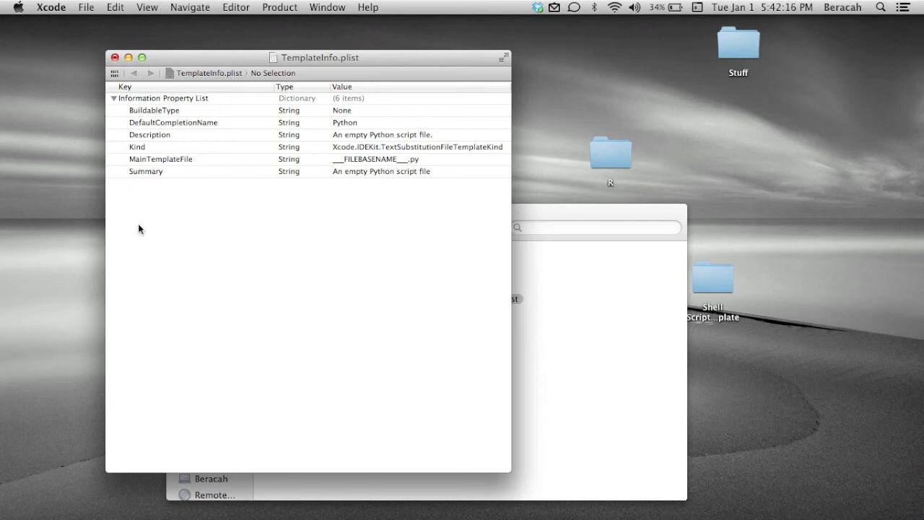
left_click(115, 58)
Switch to Finder and open the Contents folder inside the Xcode application package in a new window
left_click(455, 404)
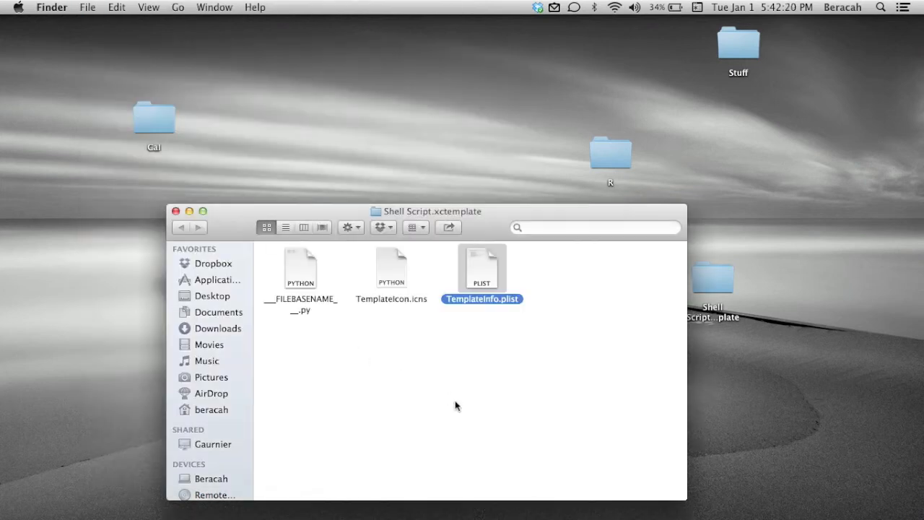
left_click_drag(241, 210, 208, 85)
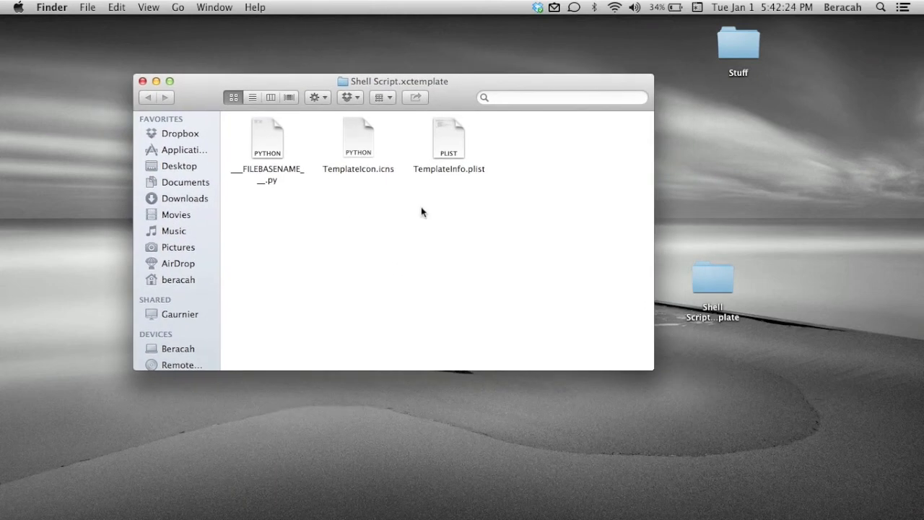
mouse_move(592, 516)
key("super+n")
left_click(192, 278)
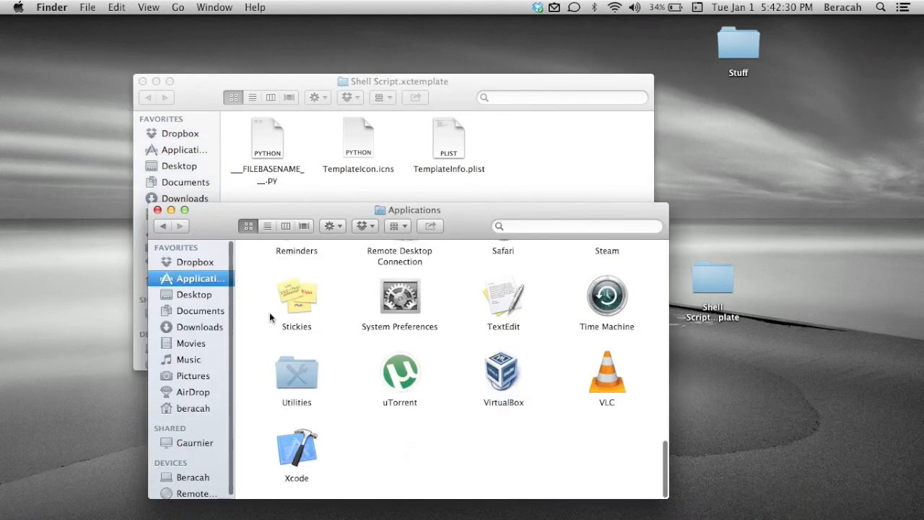
right_click(308, 451)
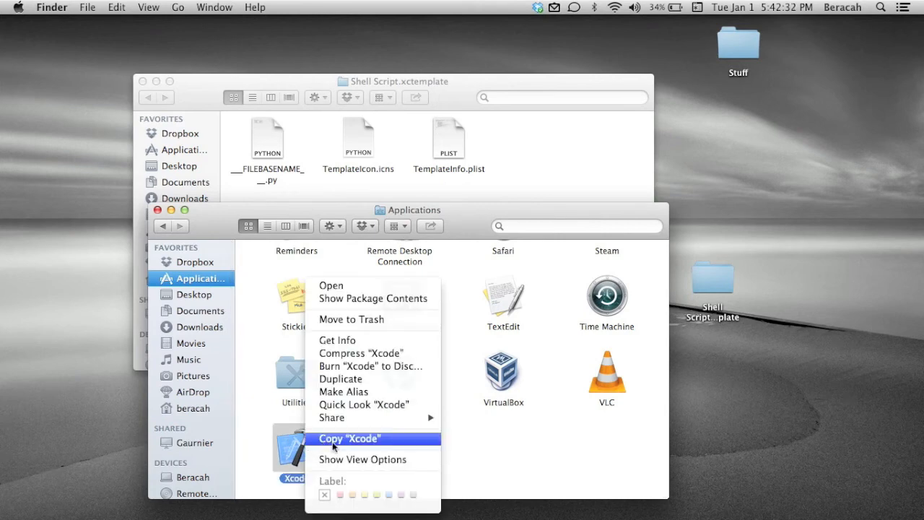
left_click(394, 298)
left_click(286, 277)
double_click(285, 275)
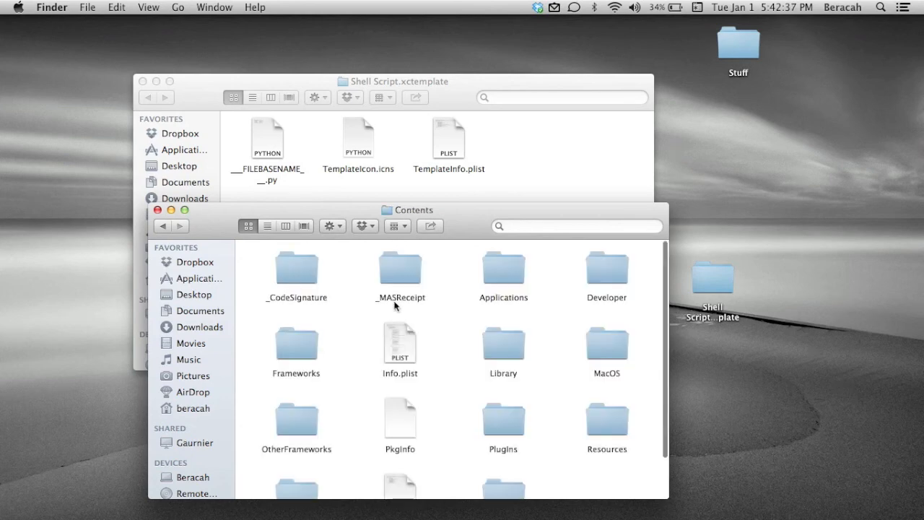
Go through Developer, Library, Xcode, Templates and File Templates, and open the custom category folder named after the account owner
double_click(611, 270)
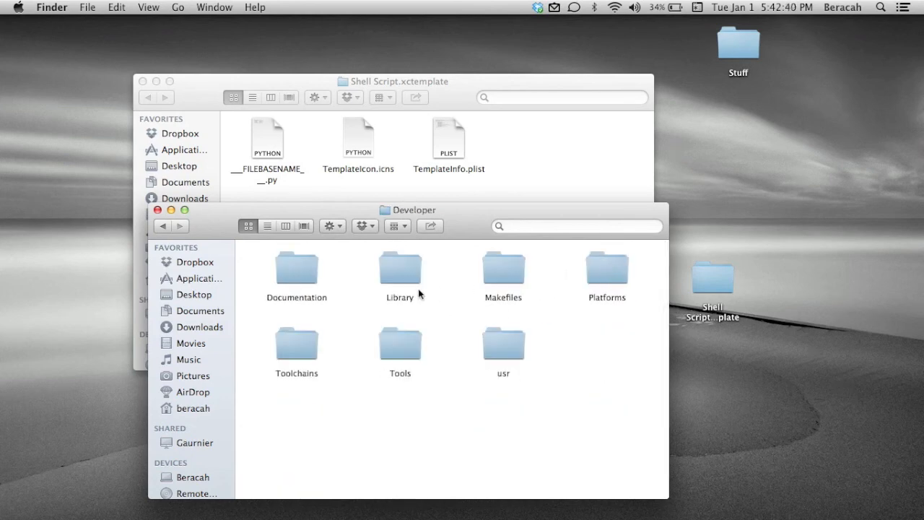
double_click(387, 277)
left_click(563, 277)
double_click(563, 277)
left_click(453, 273)
double_click(452, 273)
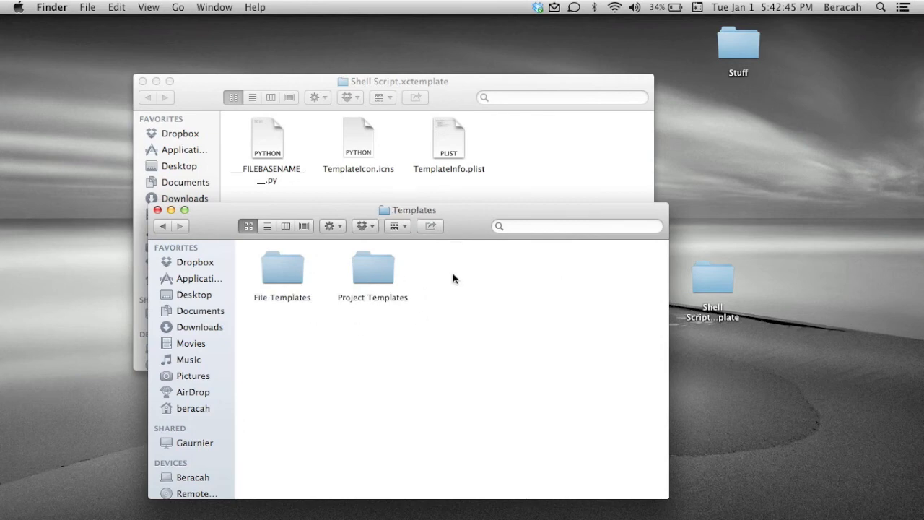
double_click(284, 273)
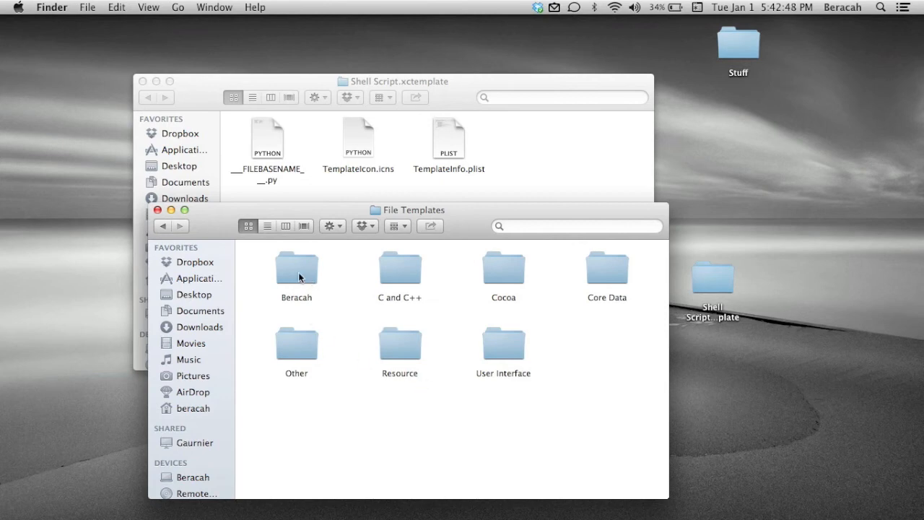
double_click(298, 272)
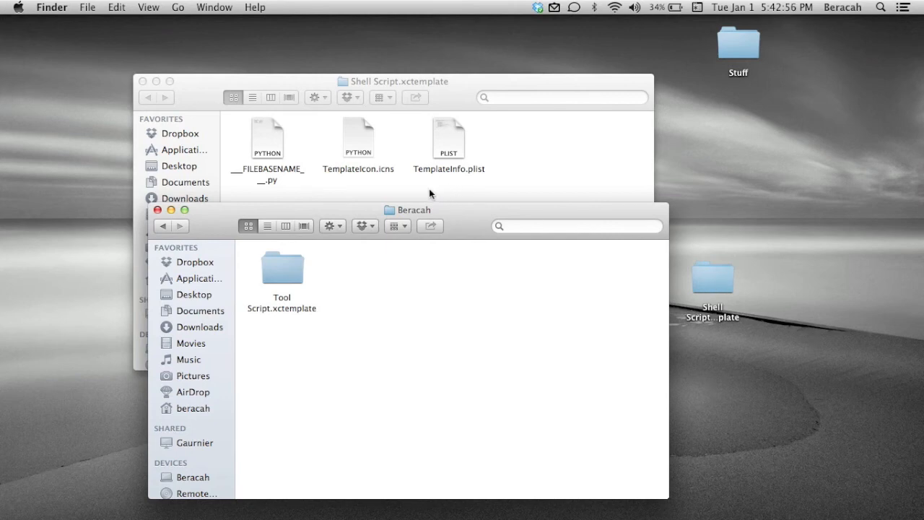
Rename the Shell Script.xctemplate folder on the desktop to Python Script.xctemplate
left_click(716, 279)
key("Return")
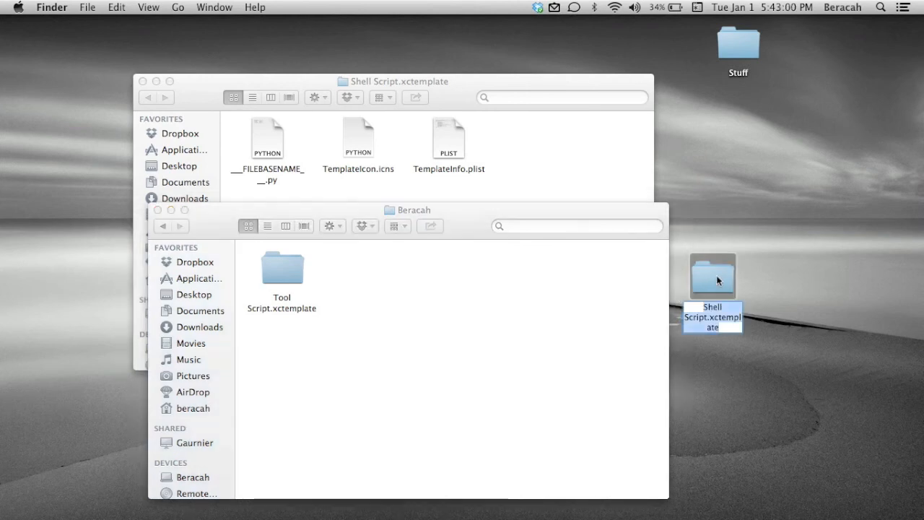
left_click(713, 307)
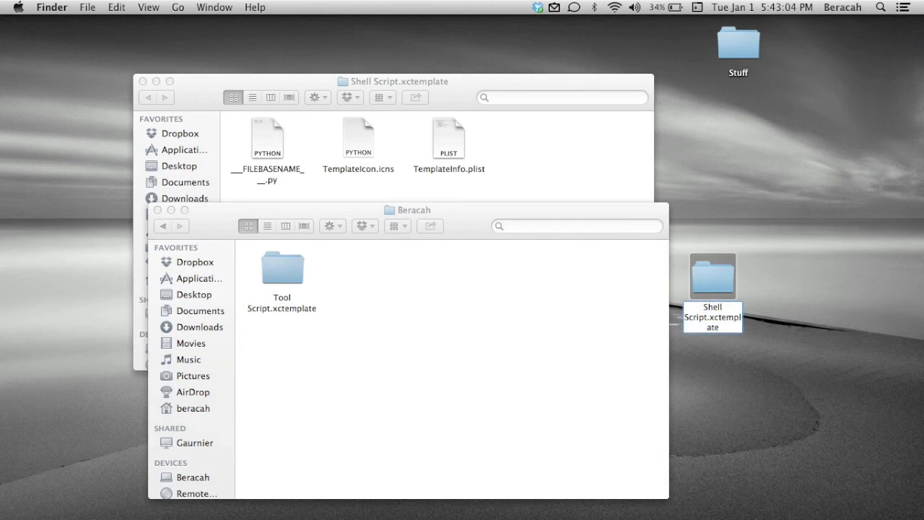
key("BackSpace")
key("BackSpace")
key("BackSpace")
key("BackSpace")
key("BackSpace")
type("Python")
key("Return")
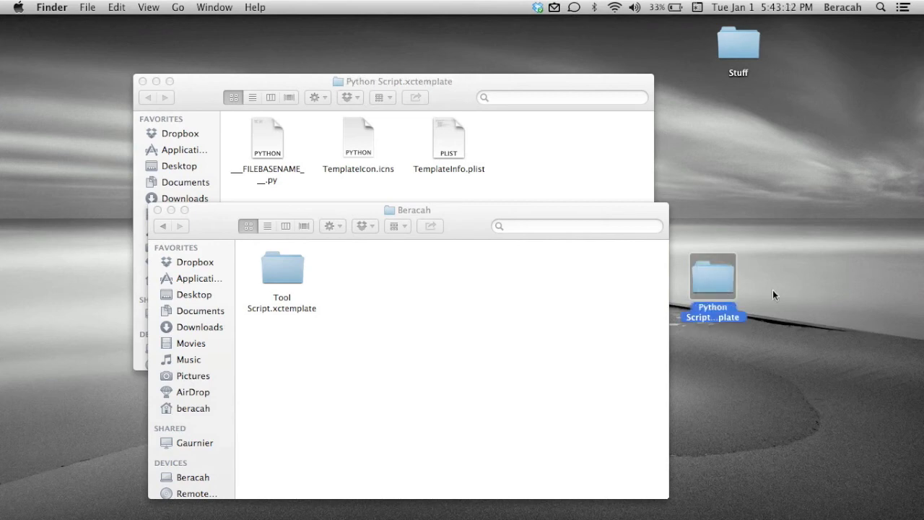
Move Python Script.xctemplate from the desktop into the custom category folder within File Templates
left_click_drag(714, 280, 442, 312)
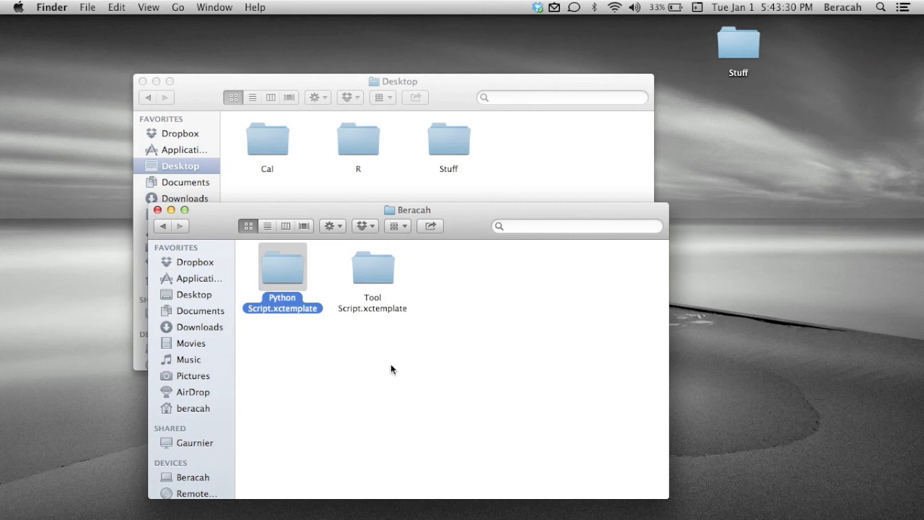
left_click(321, 417)
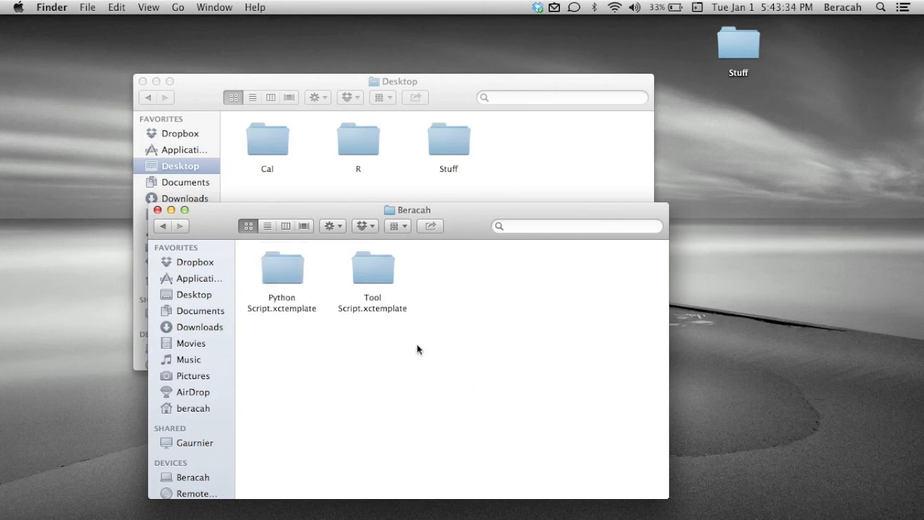
left_click(162, 226)
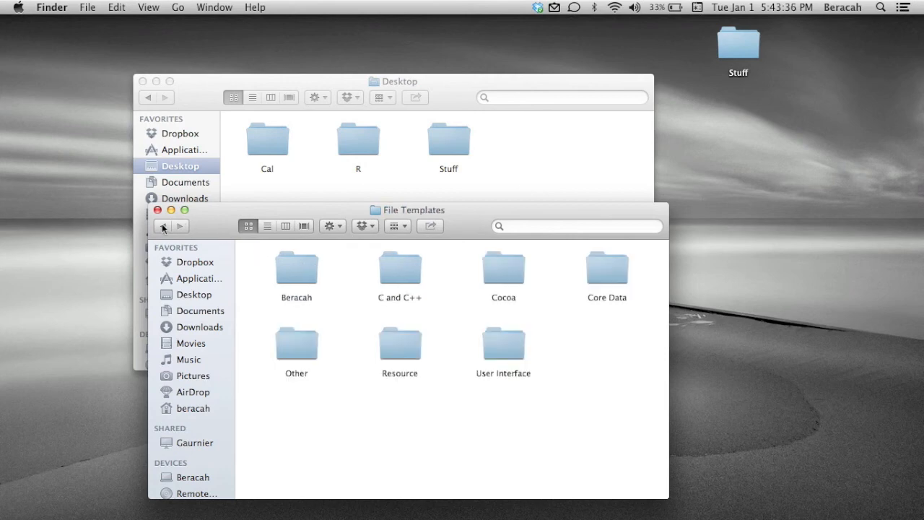
left_click(182, 226)
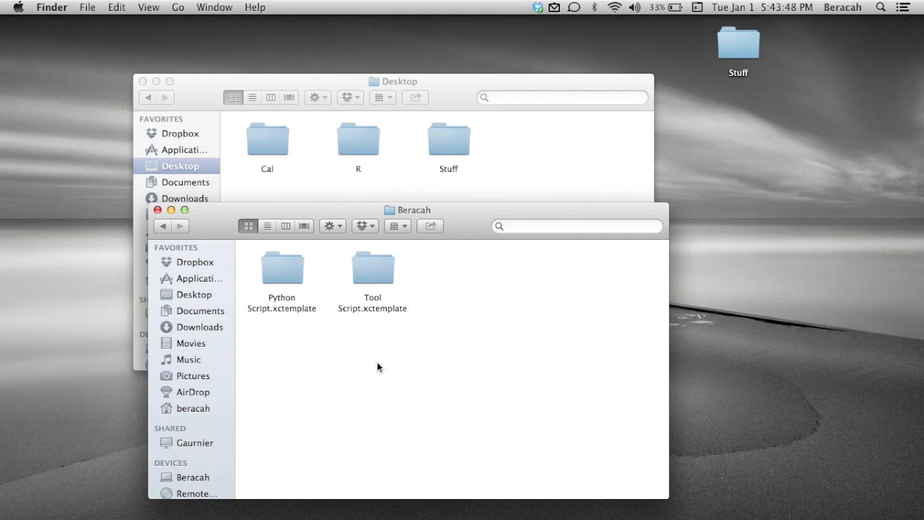
Return to the Applications folder and launch Xcode
left_click(165, 228)
left_click(164, 228)
left_click(164, 228)
left_click(164, 228)
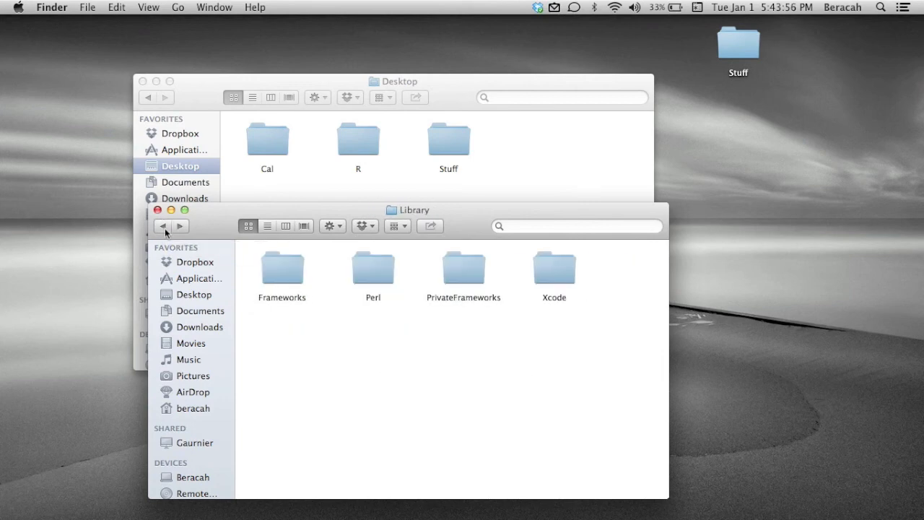
left_click(165, 228)
left_click(165, 228)
left_click(165, 228)
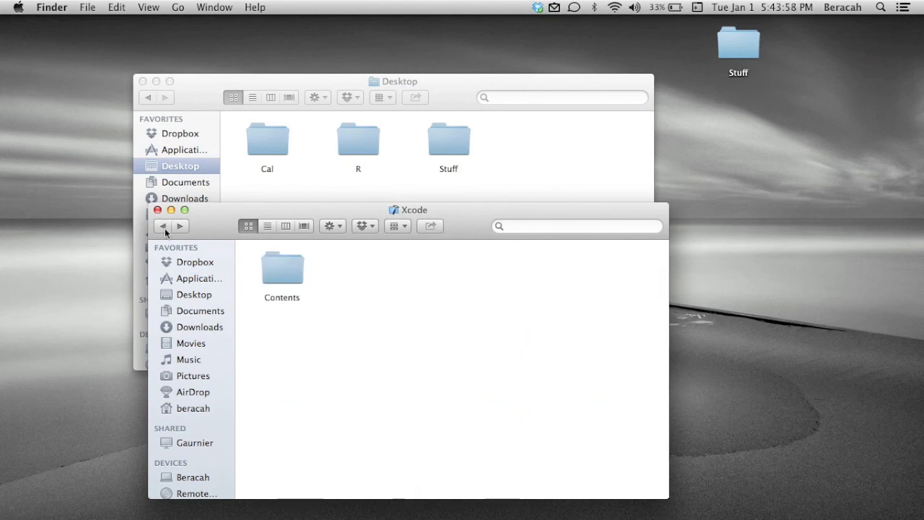
left_click(165, 228)
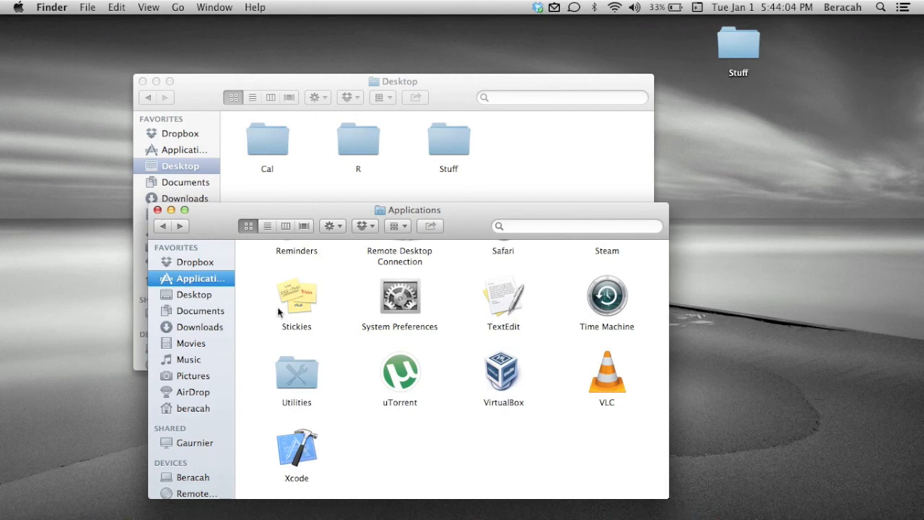
double_click(300, 447)
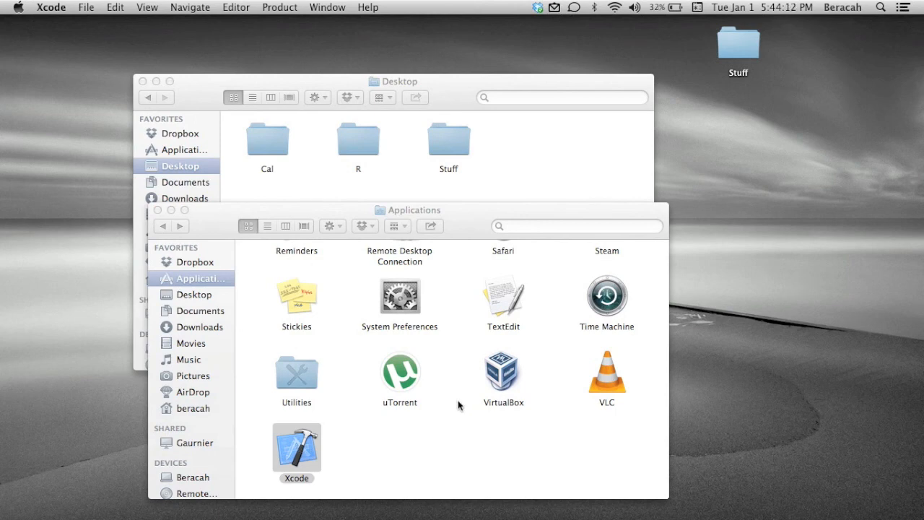
Create a new file named MyPythonScript on the Desktop from the Python Script template in the custom OS X category
key("super+shift+n")
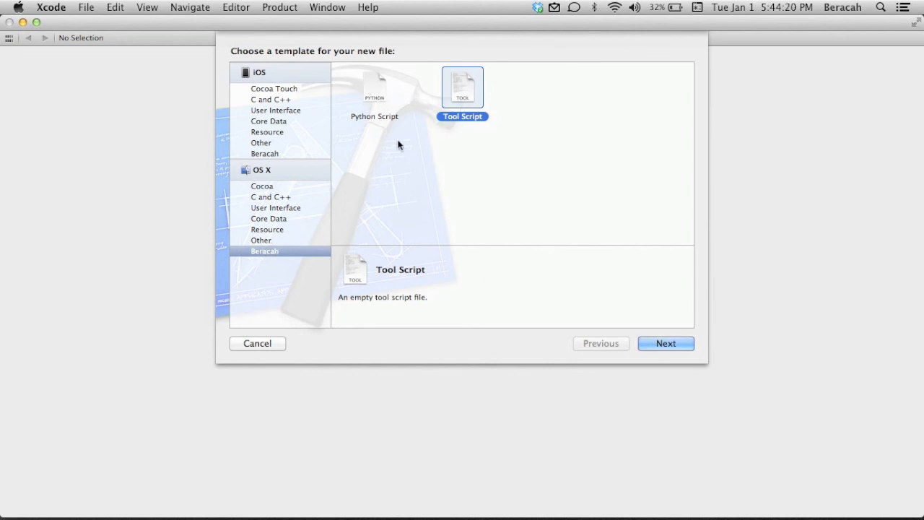
left_click(376, 94)
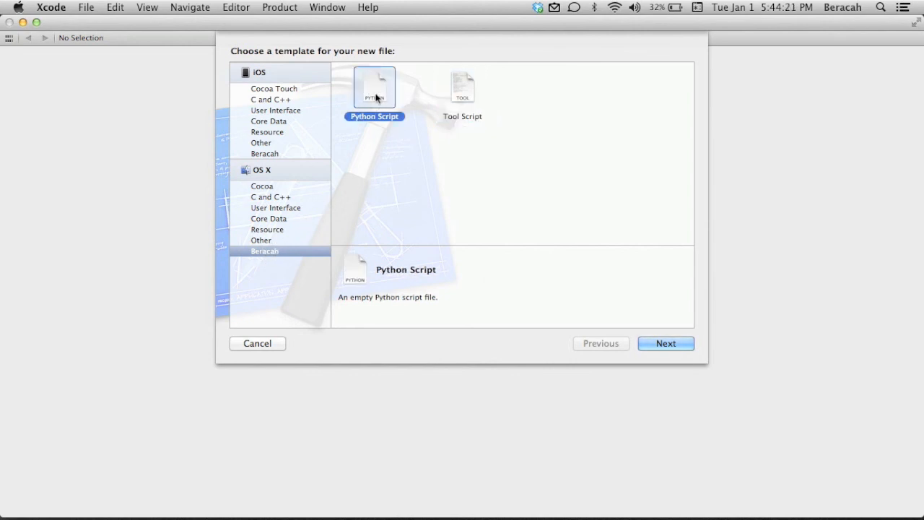
left_click(677, 344)
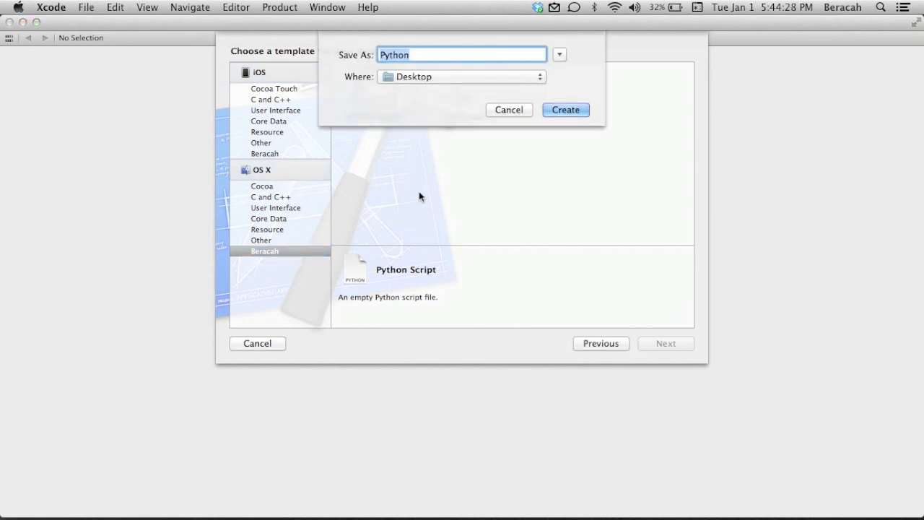
type("MyPython")
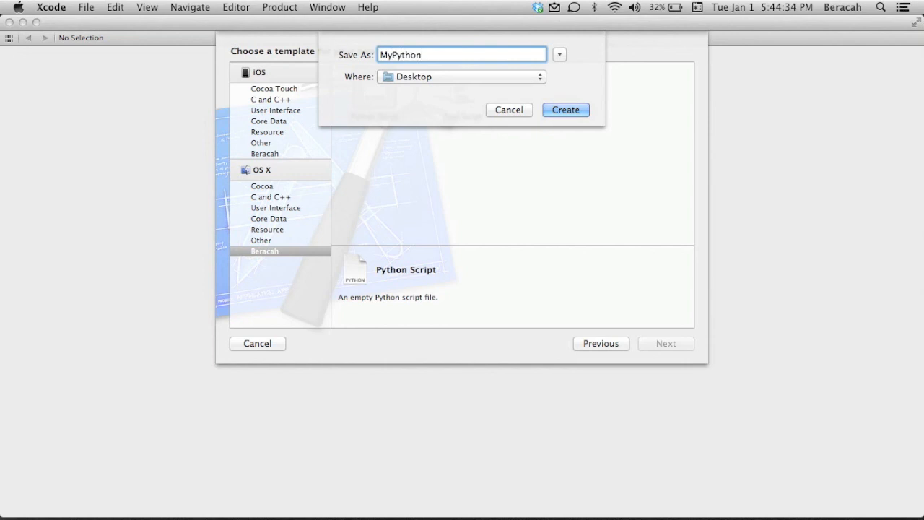
type("Script")
left_click(575, 112)
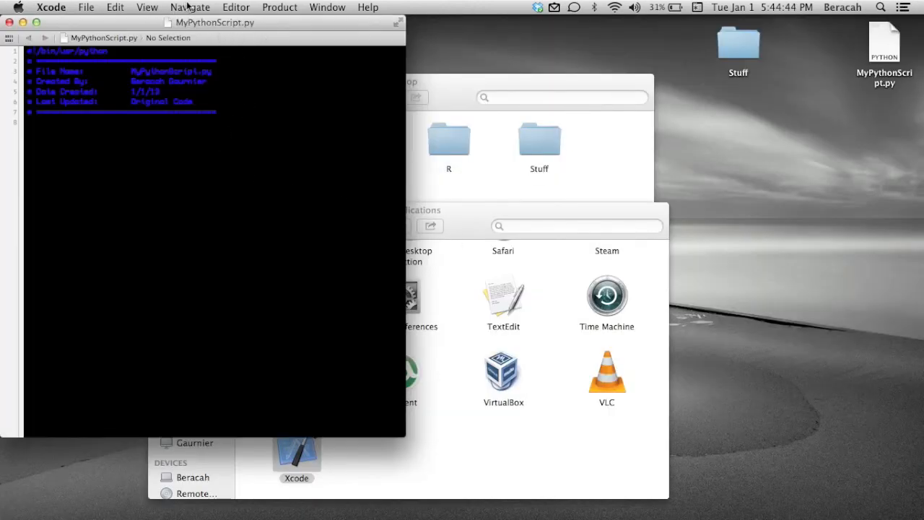
Check which syntax coloring language is applied to MyPythonScript.py, leaving the setting as it is
left_click(233, 8)
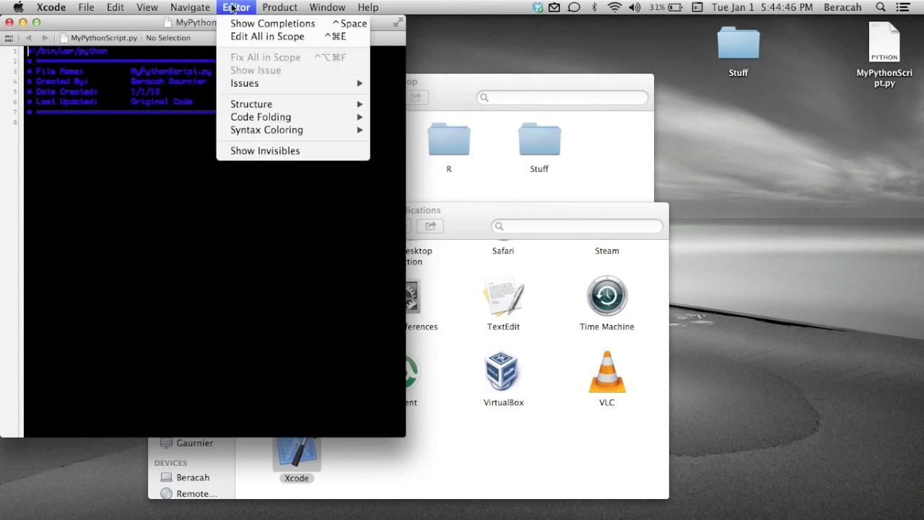
mouse_move(263, 133)
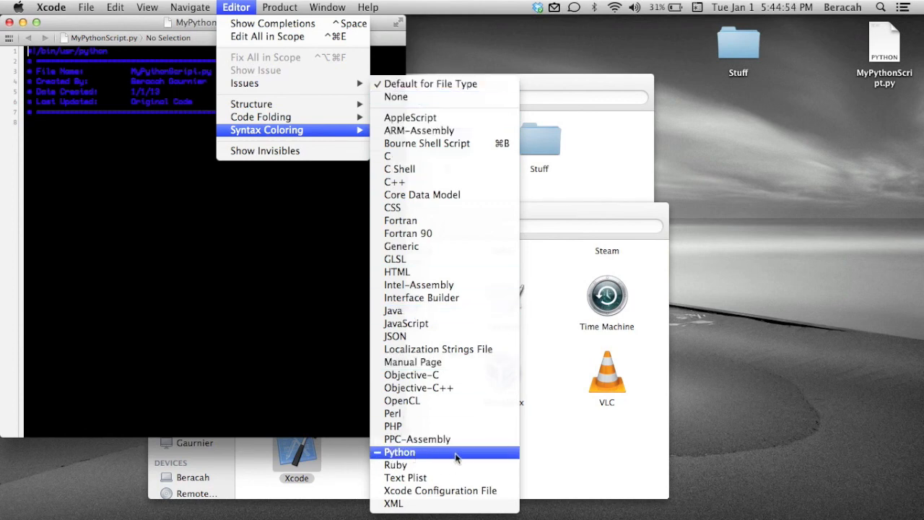
left_click(163, 280)
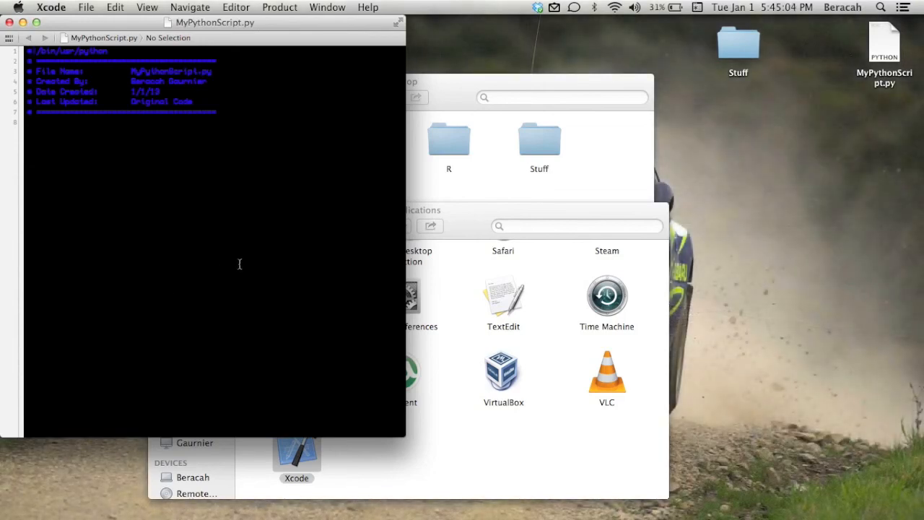
left_click_drag(110, 18, 150, 20)
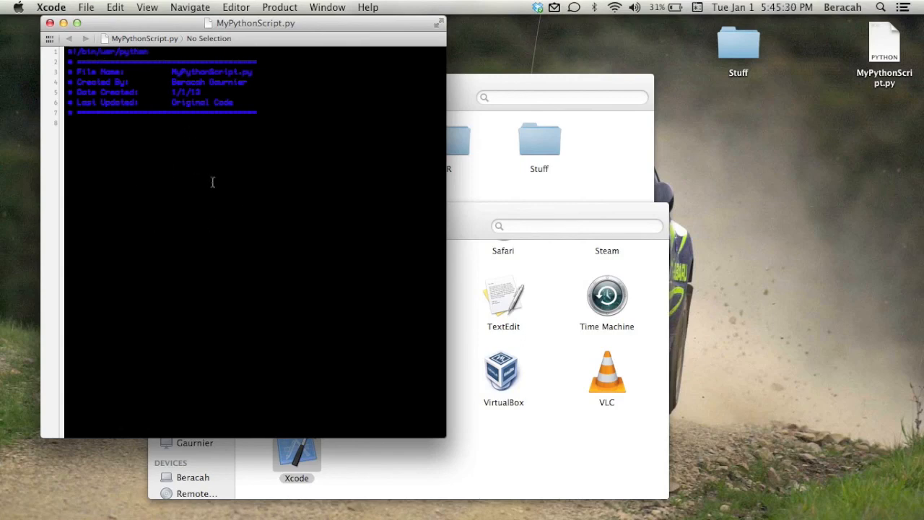
left_click(192, 211)
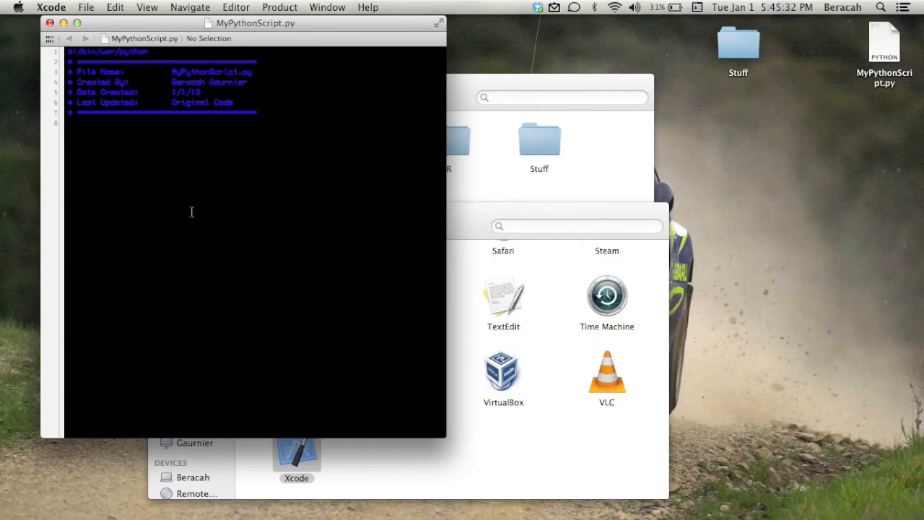